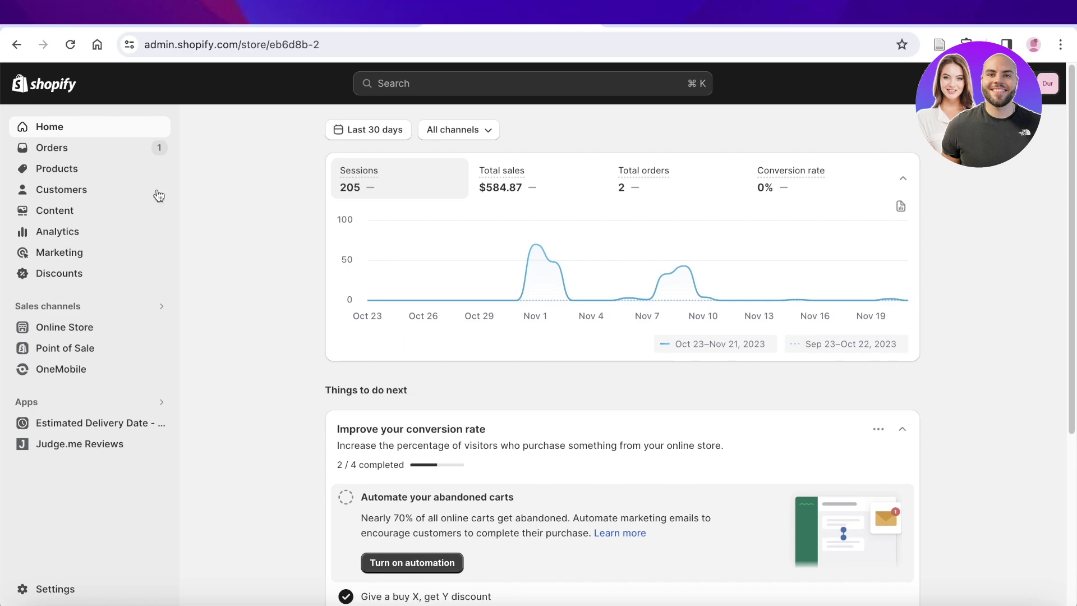
From the Products list, view the Hoodie product on the live storefront
click(109, 172)
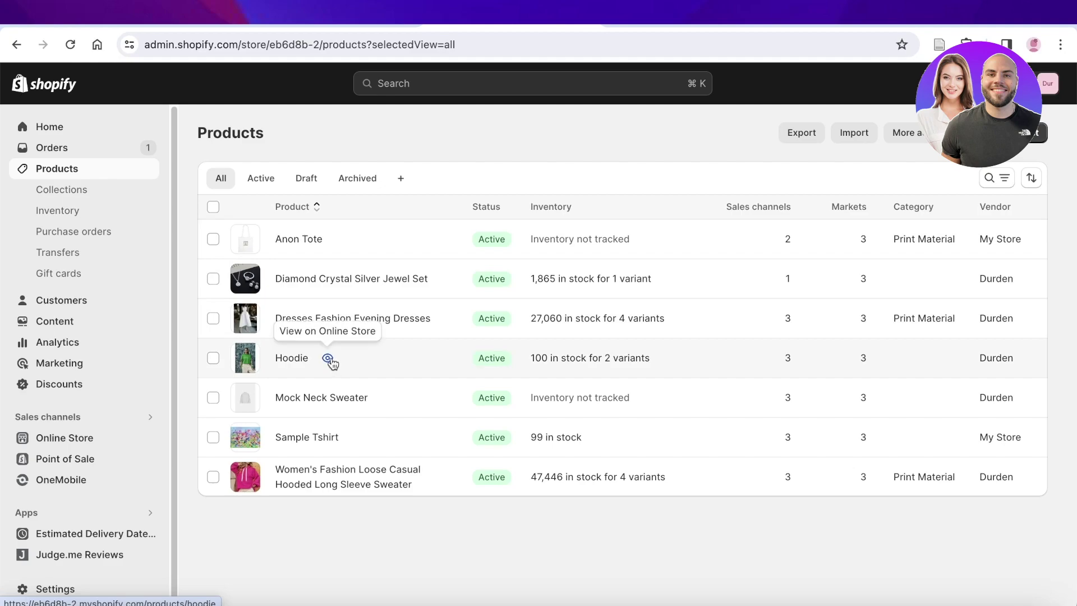
click(331, 358)
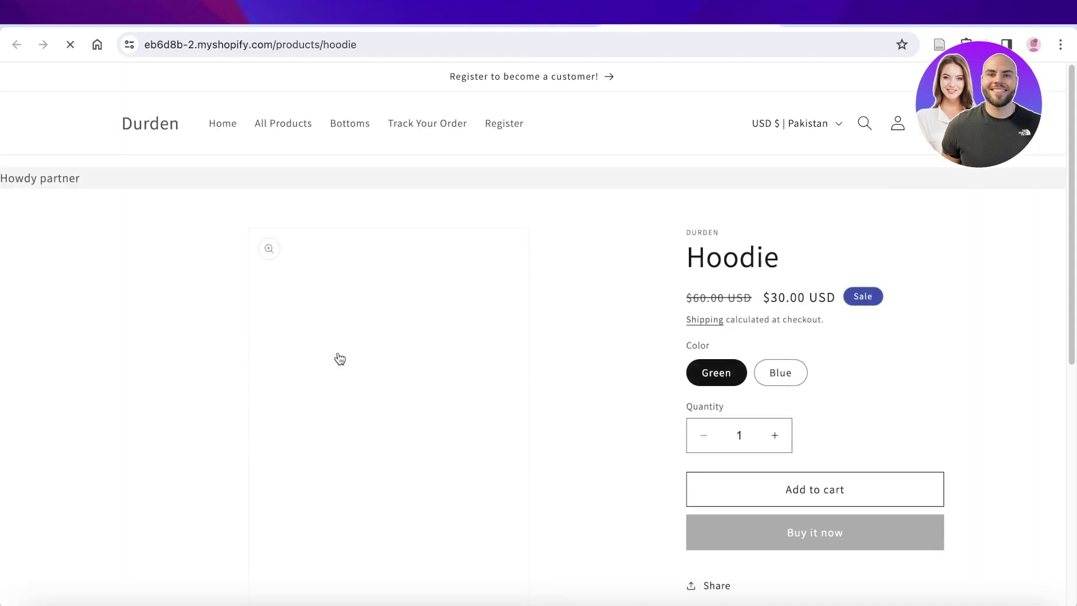
scroll(1059, 196, down, 15)
scroll(1059, 196, up, 15)
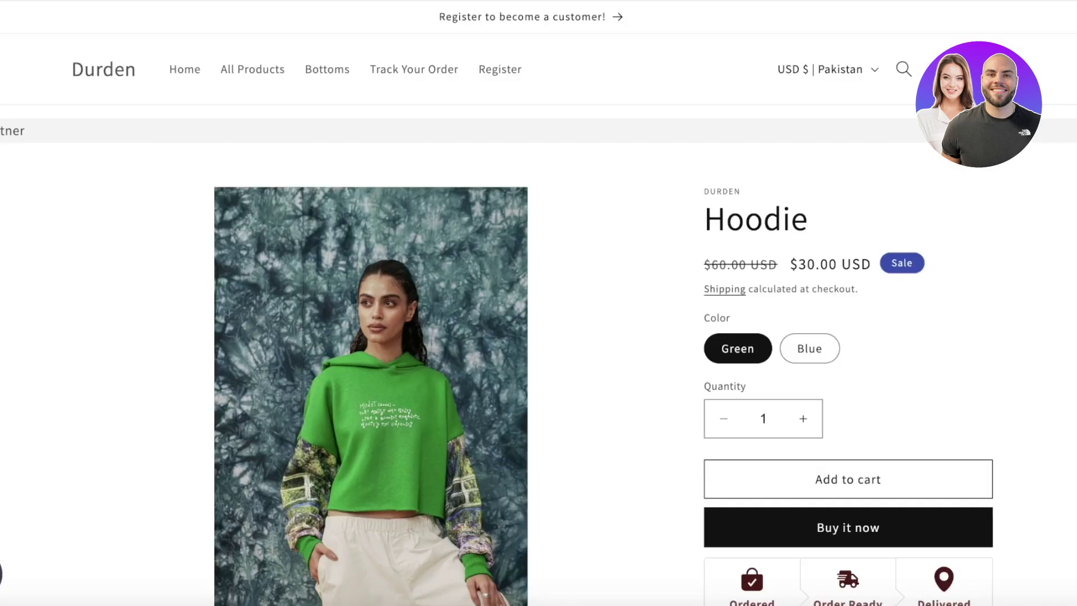
scroll(823, 237, down, 3)
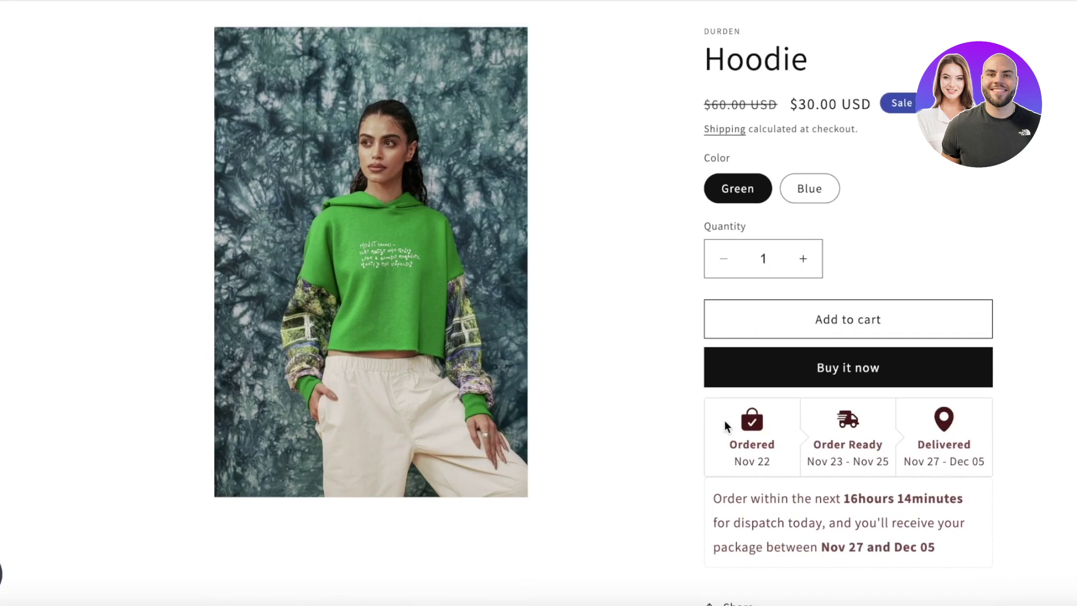
Scroll through the Hoodie storefront page to review its full contents
scroll(1027, 421, down, 3)
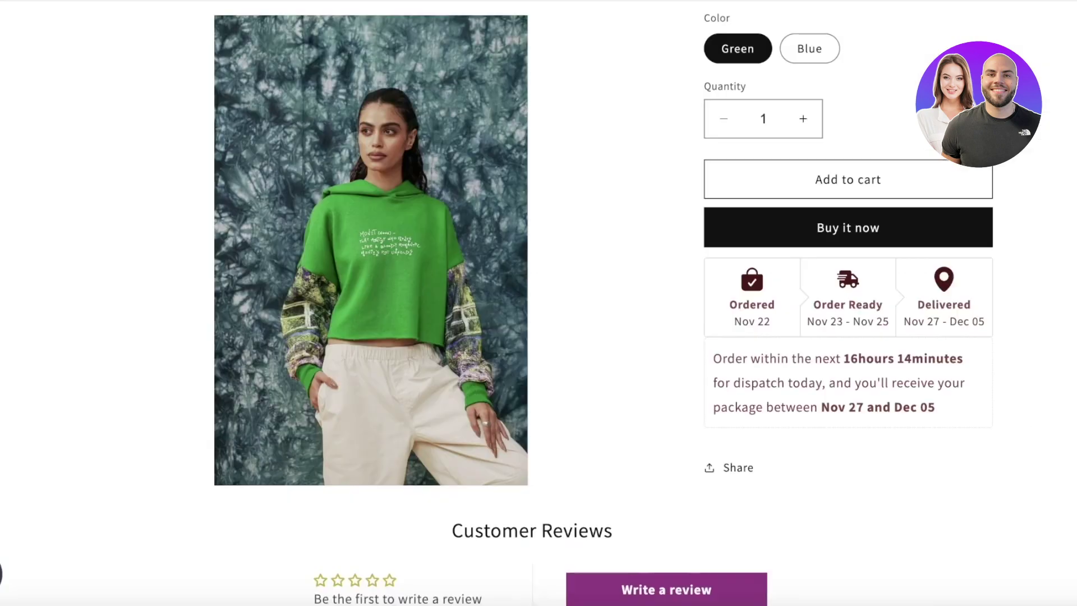
scroll(1071, 140, up, 3)
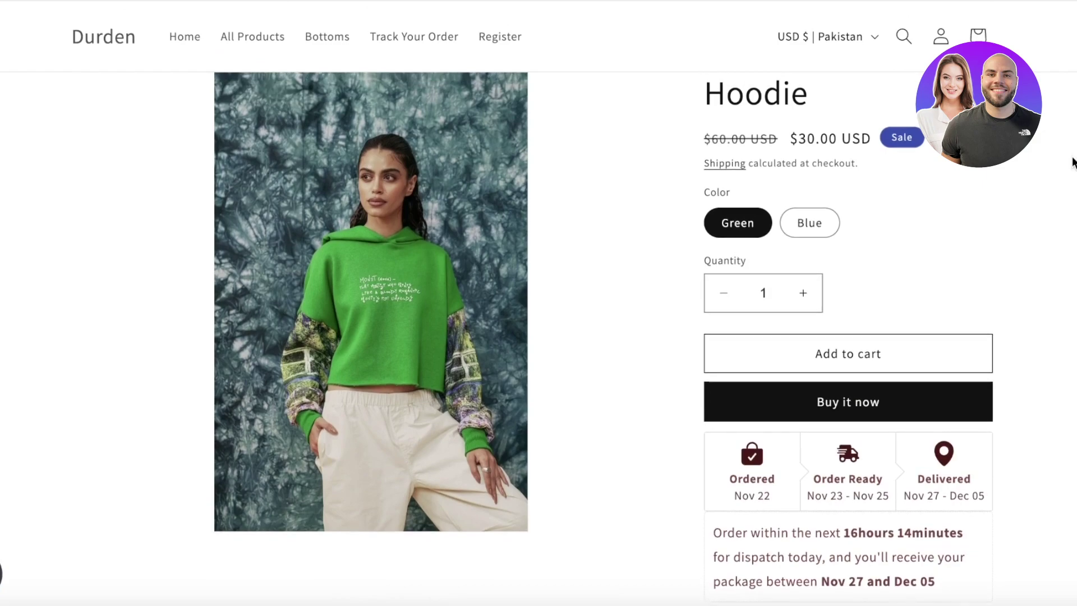
scroll(1067, 169, up, 1)
scroll(1055, 196, down, 15)
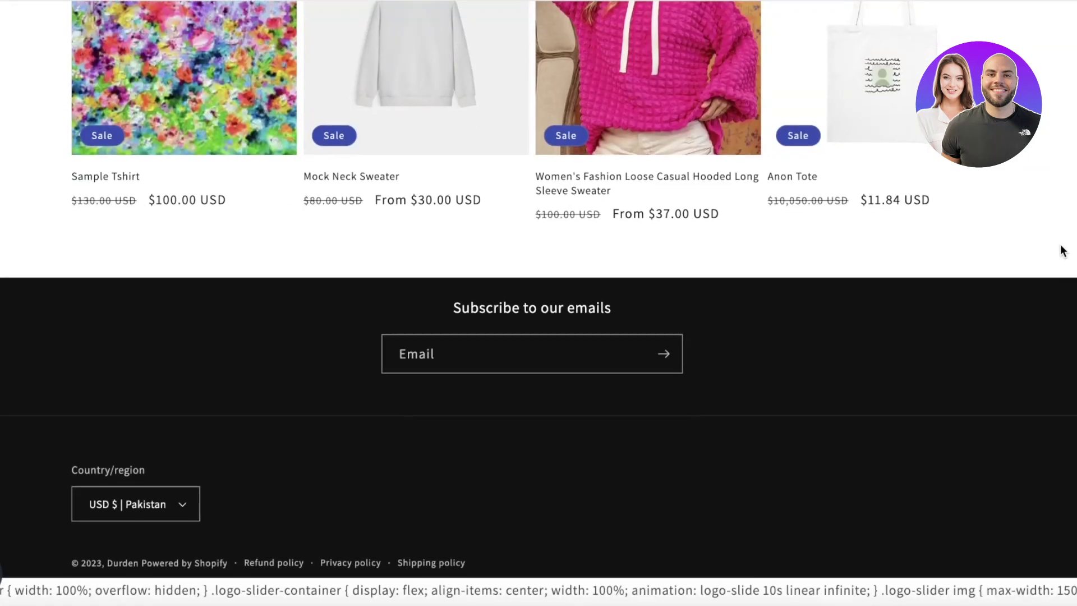
scroll(1063, 258, up, 10)
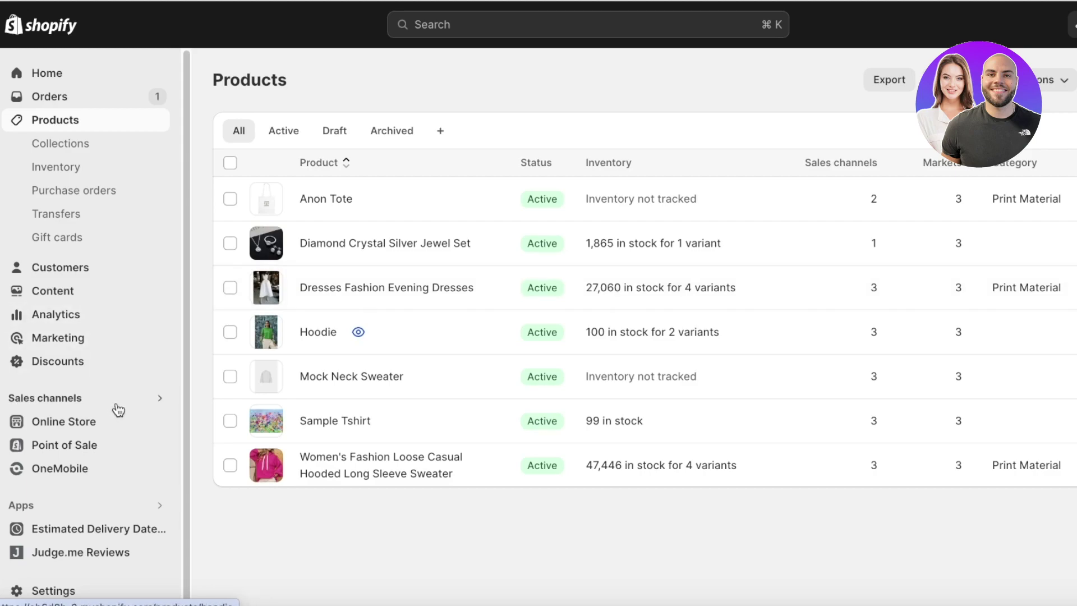
Start customizing the Copy of Copy of Dawn theme from Online Store > Themes
click(112, 421)
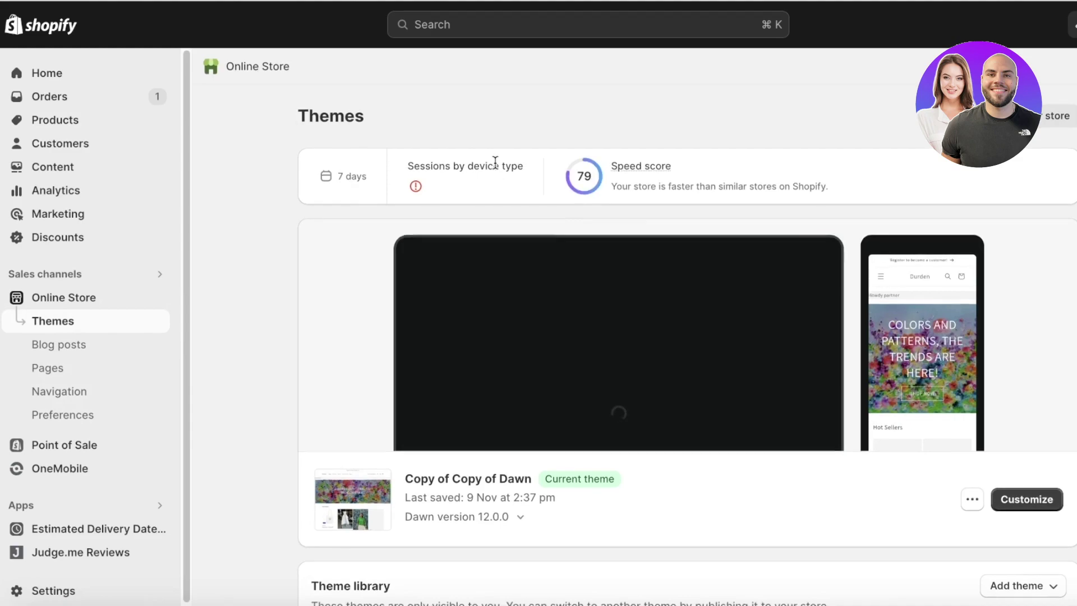
scroll(515, 181, down, 2)
scroll(470, 274, down, 3)
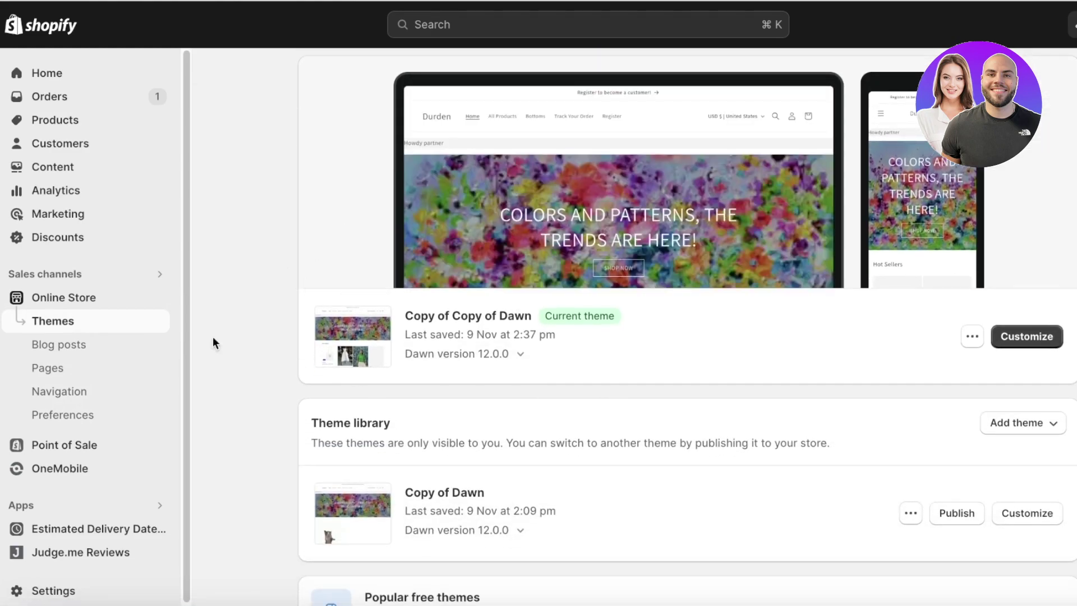
click(1014, 338)
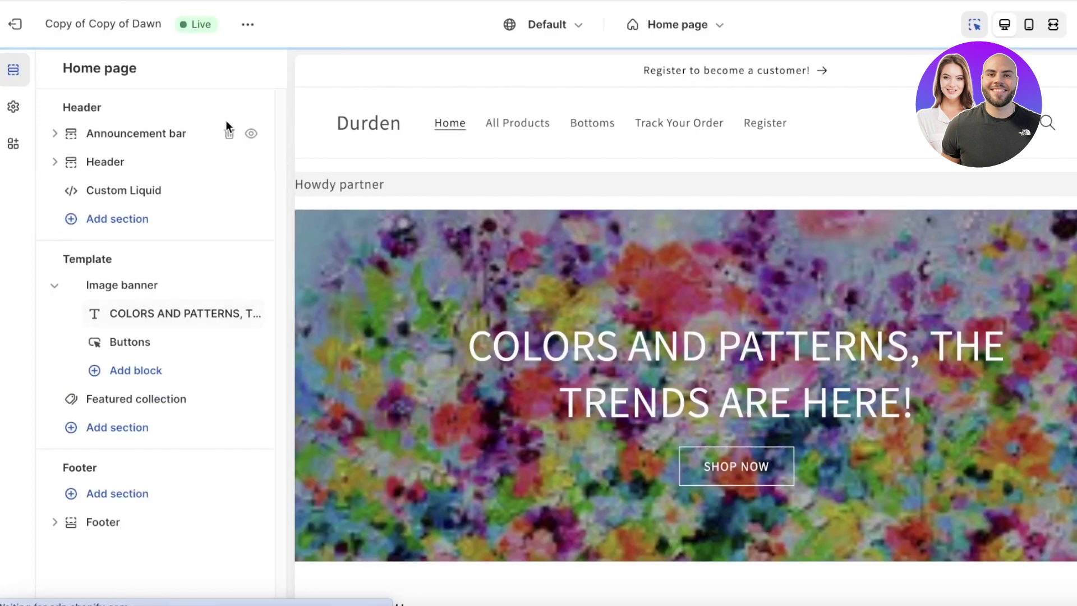
click(577, 28)
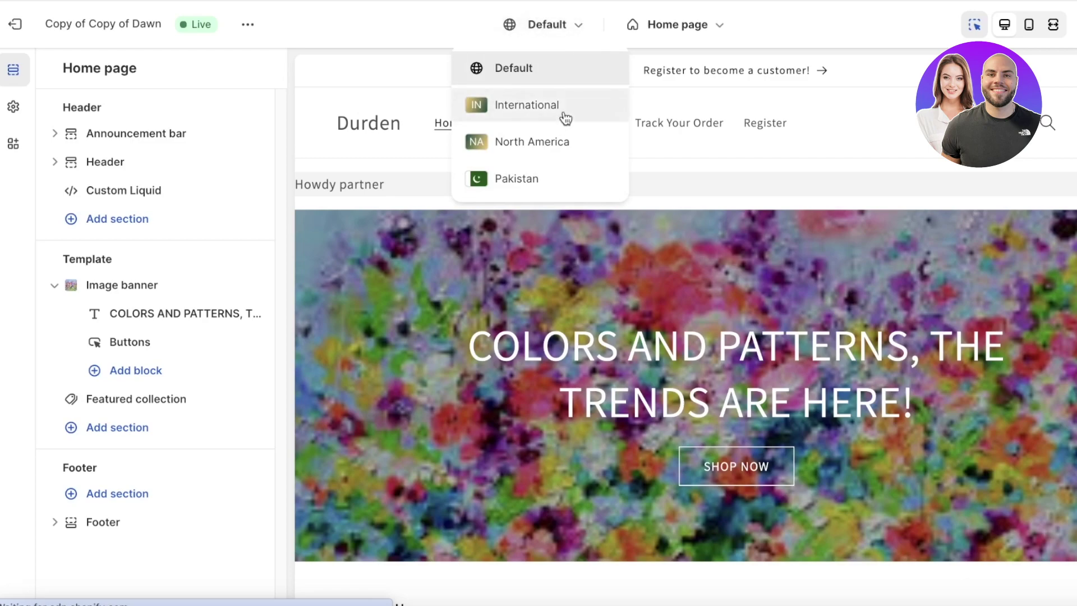
click(687, 31)
click(651, 144)
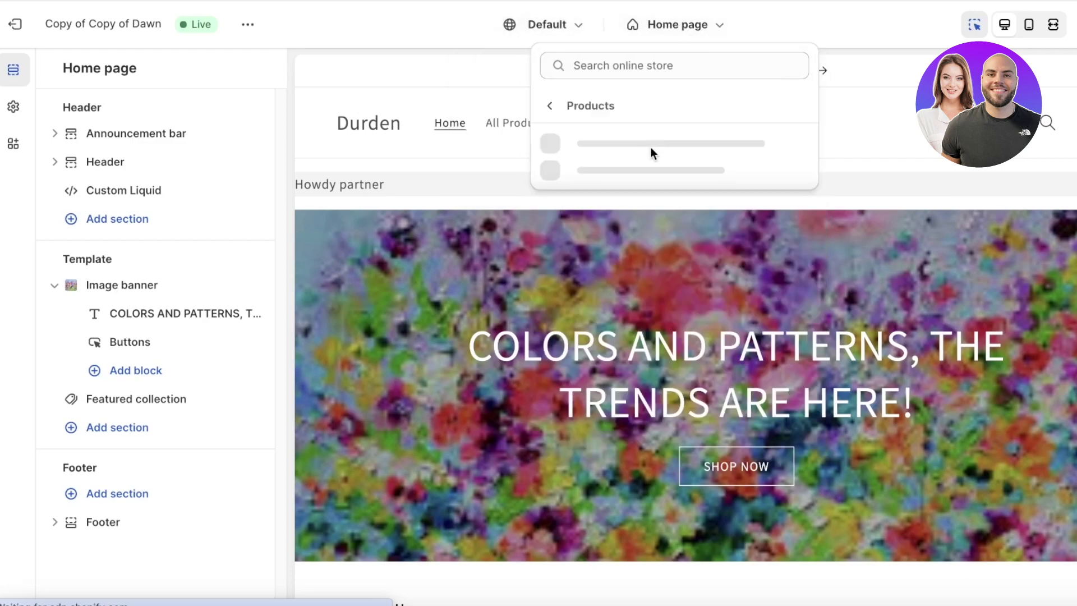
click(620, 195)
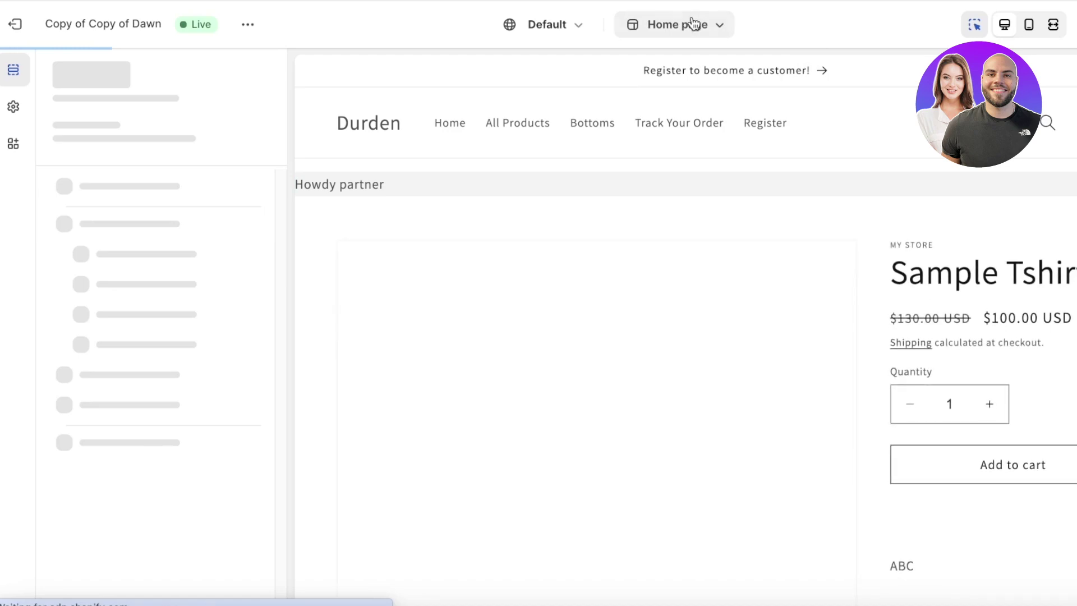
click(692, 24)
click(692, 145)
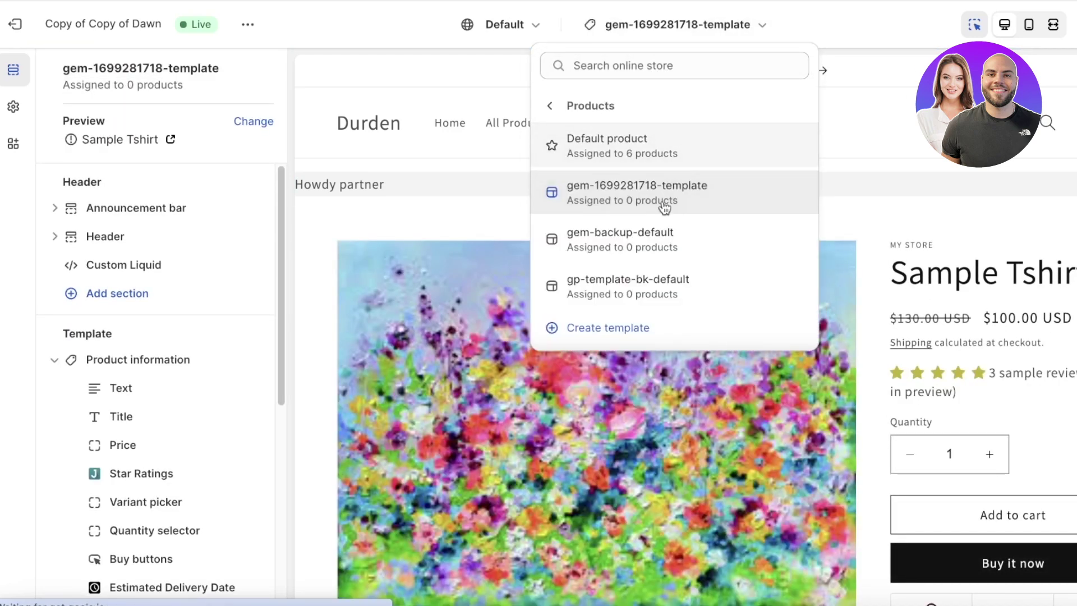
click(640, 233)
Switch to the Default product template and preview it with the Hoodie product
click(694, 24)
click(662, 142)
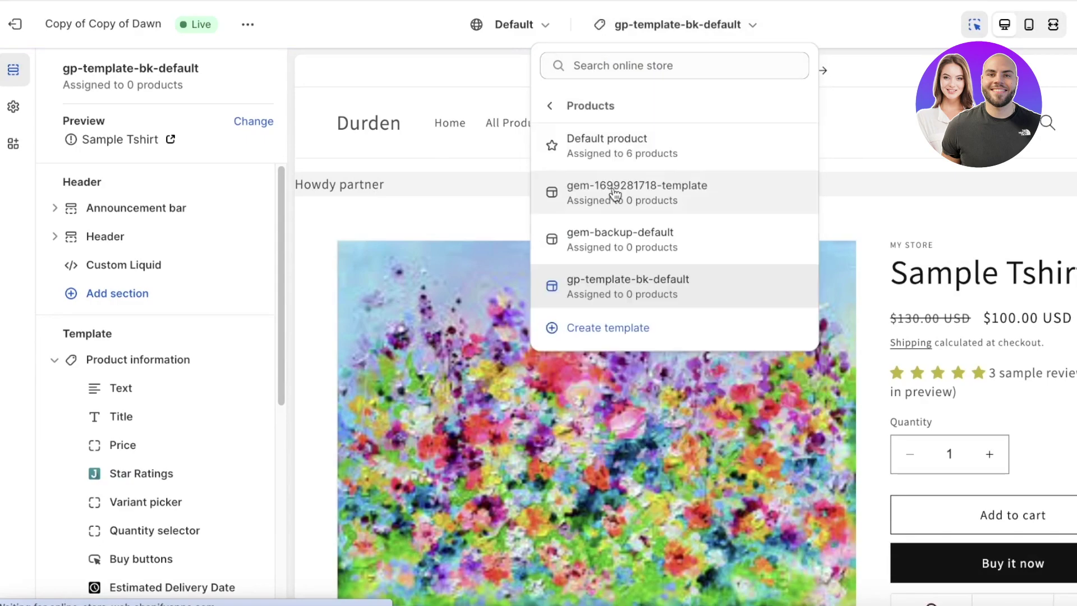
click(610, 151)
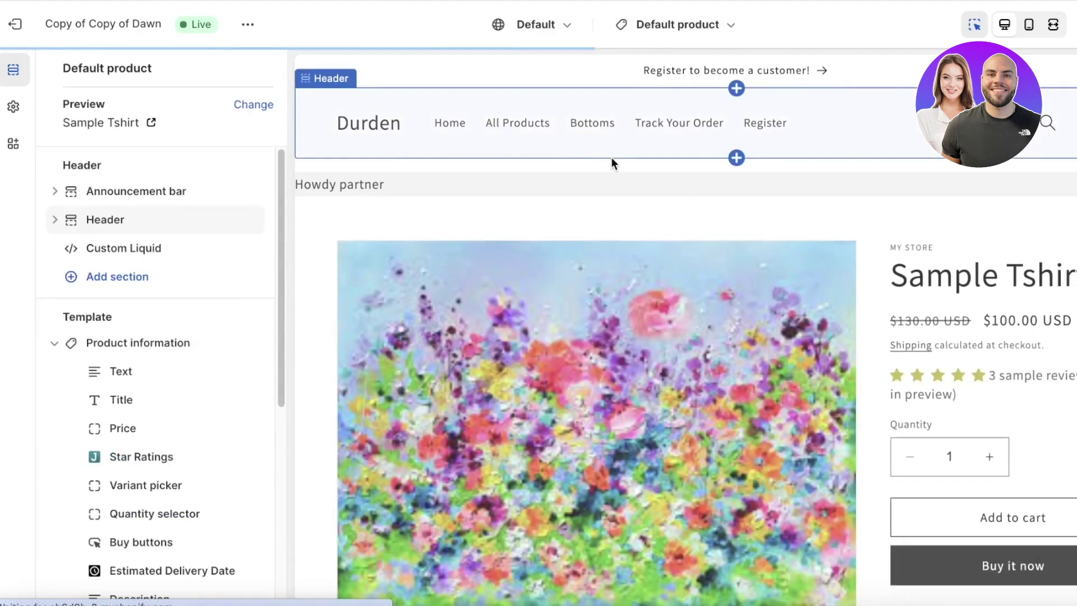
scroll(595, 191, down, 15)
scroll(533, 264, up, 4)
click(422, 441)
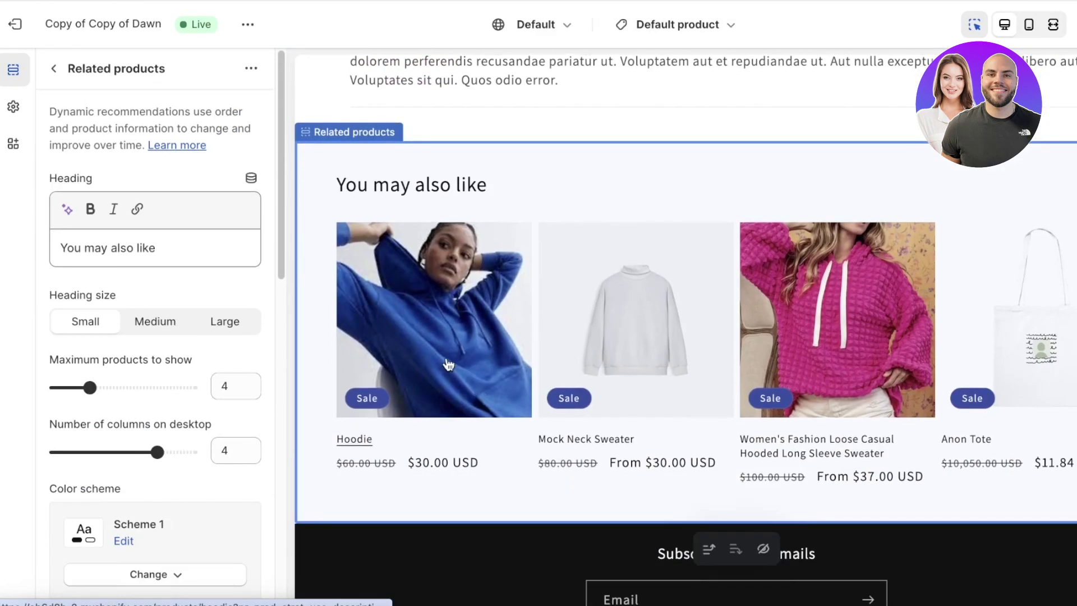
click(362, 441)
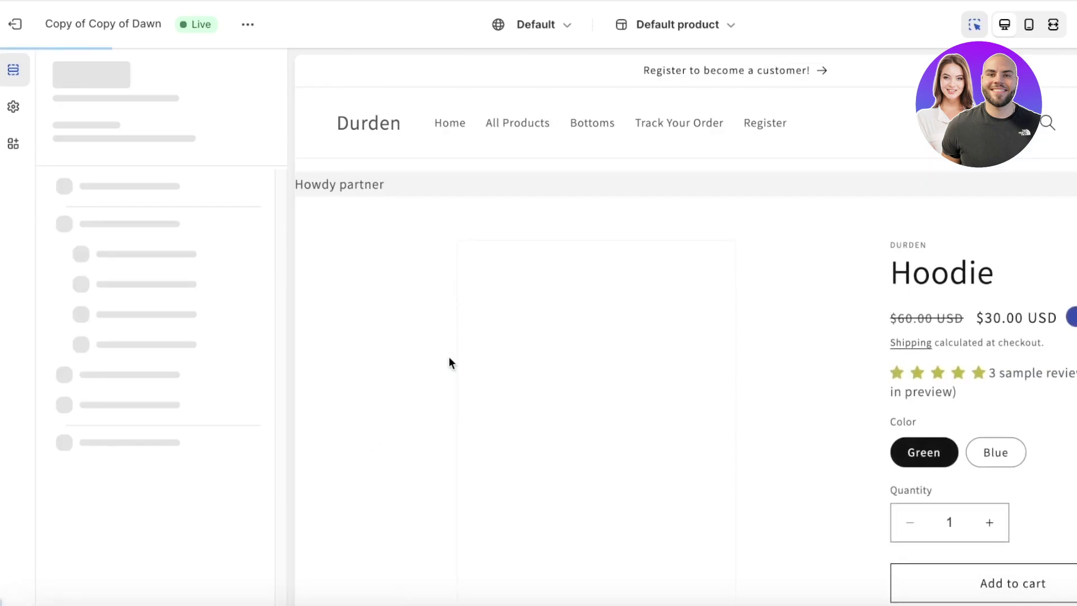
Move the Star Ratings block below the Buy buttons block
scroll(954, 169, down, 2)
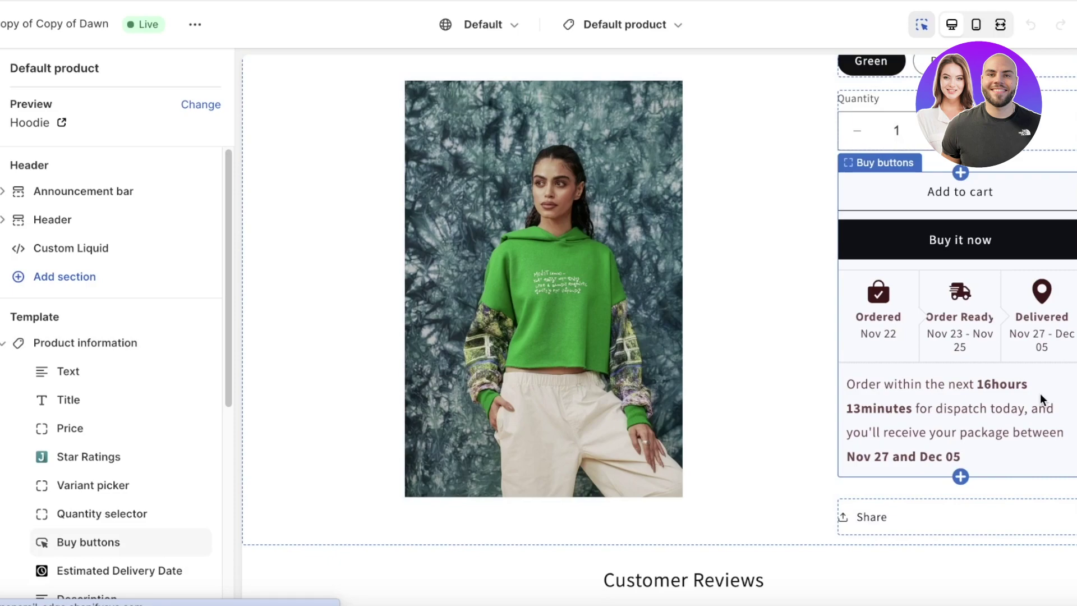
scroll(853, 247, up, 6)
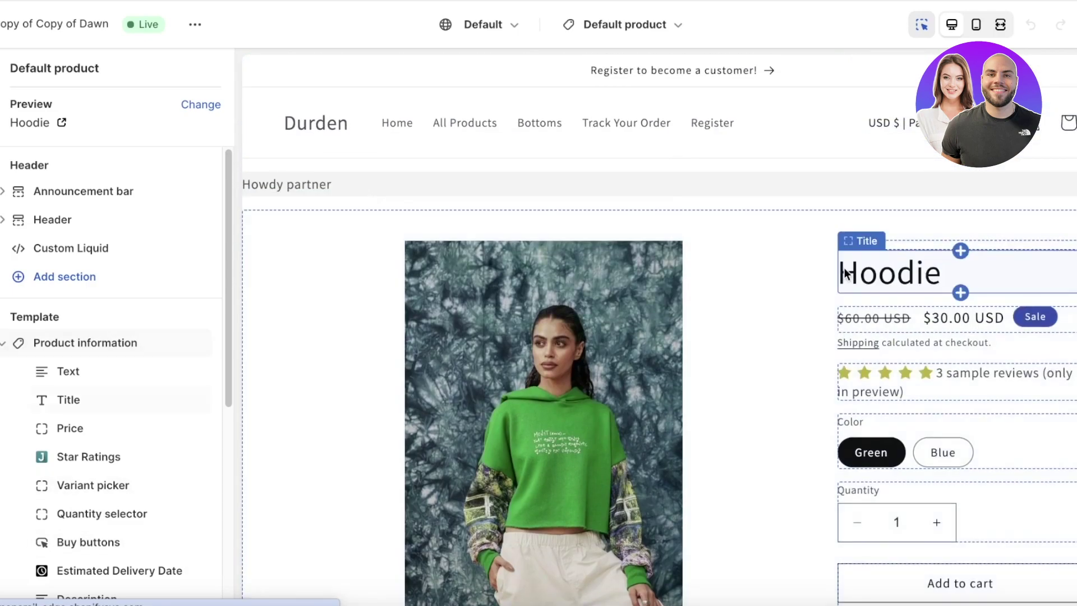
scroll(845, 279, down, 2)
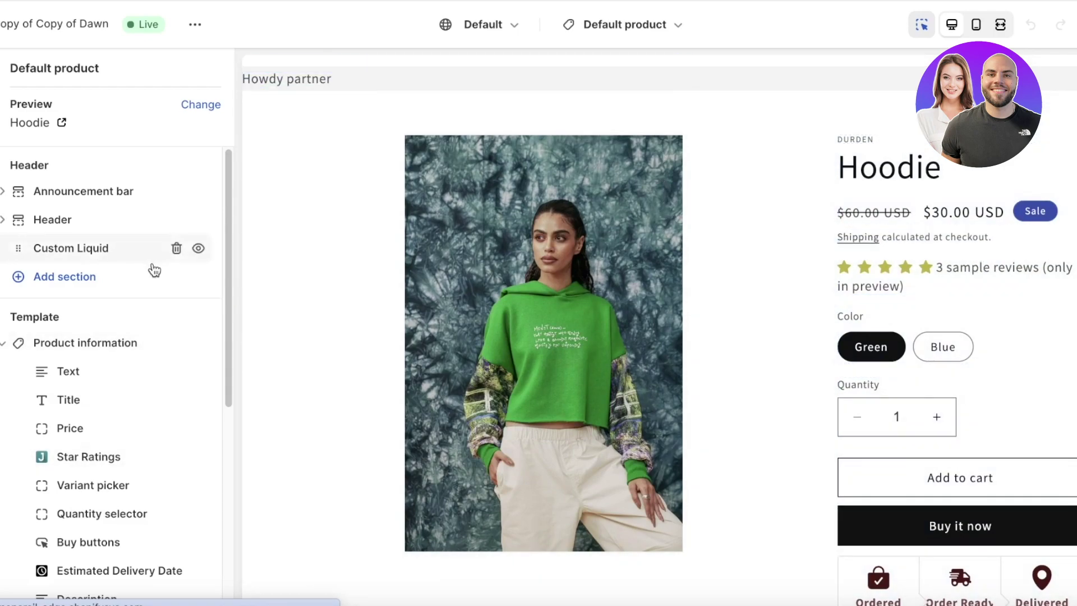
scroll(845, 265, down, 1)
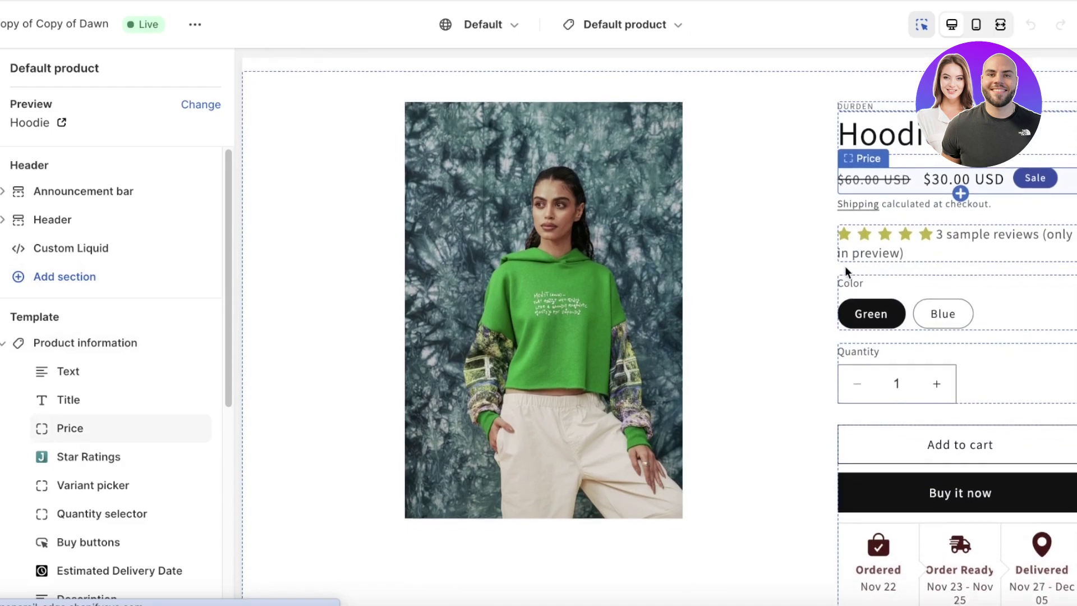
scroll(71, 495, down, 4)
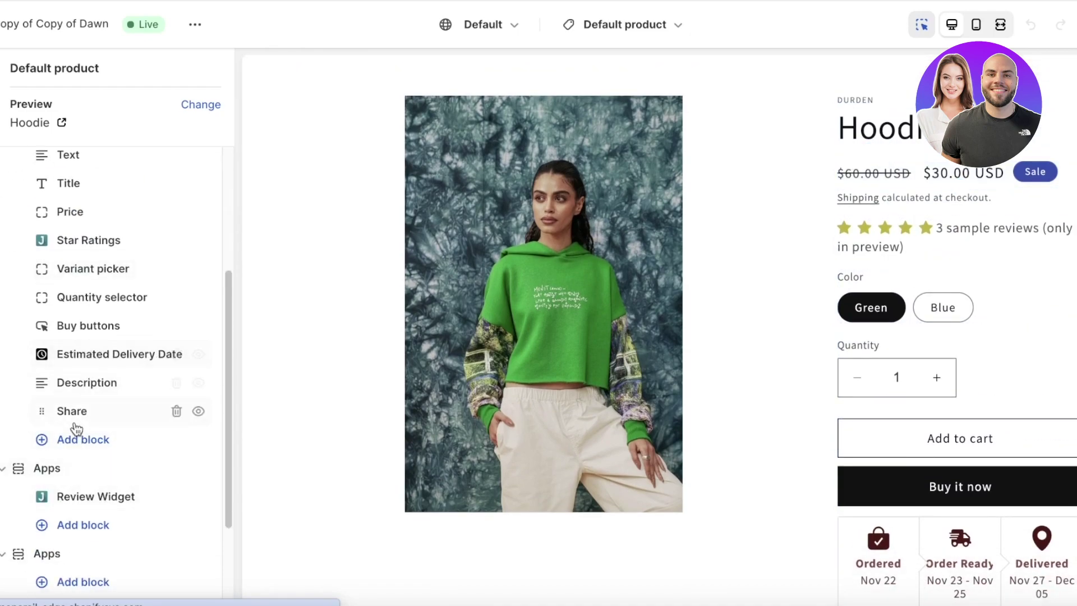
drag(28, 242, 40, 337)
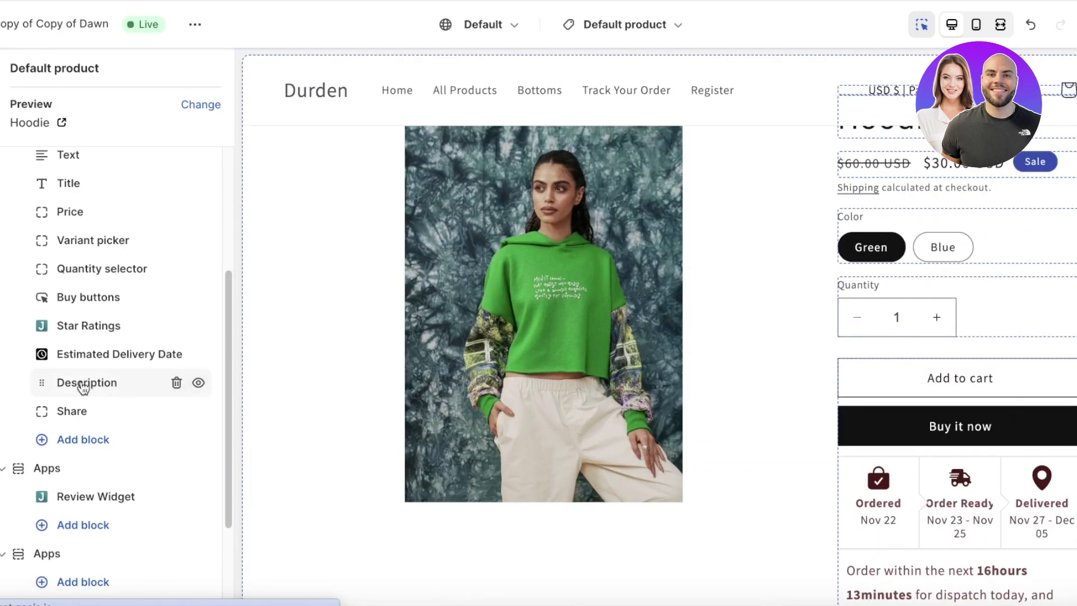
Move the Description block up above the product Title
drag(83, 387, 66, 419)
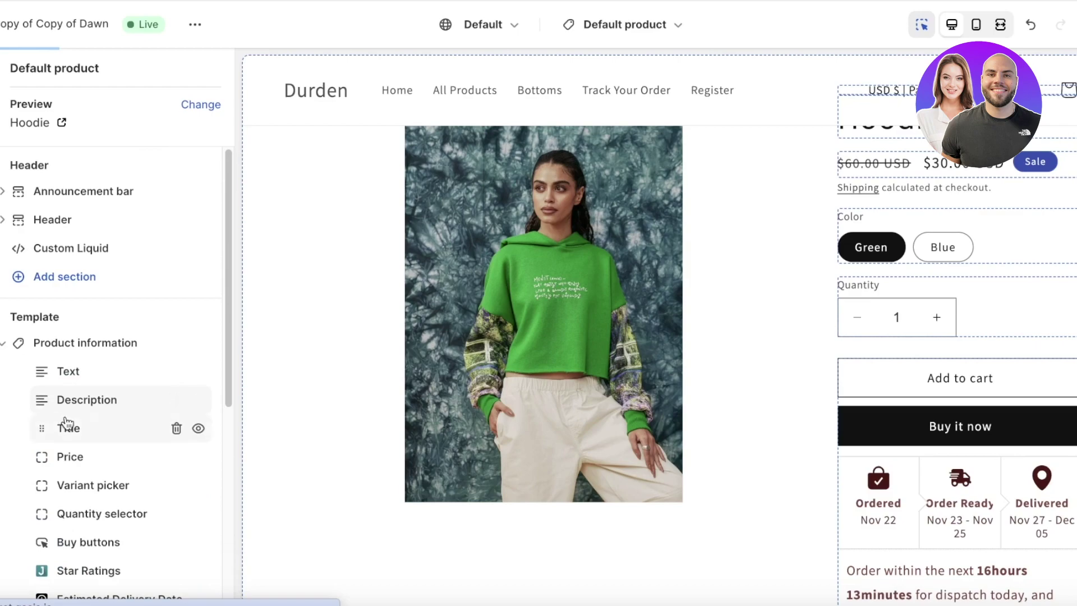
scroll(83, 417, down, 6)
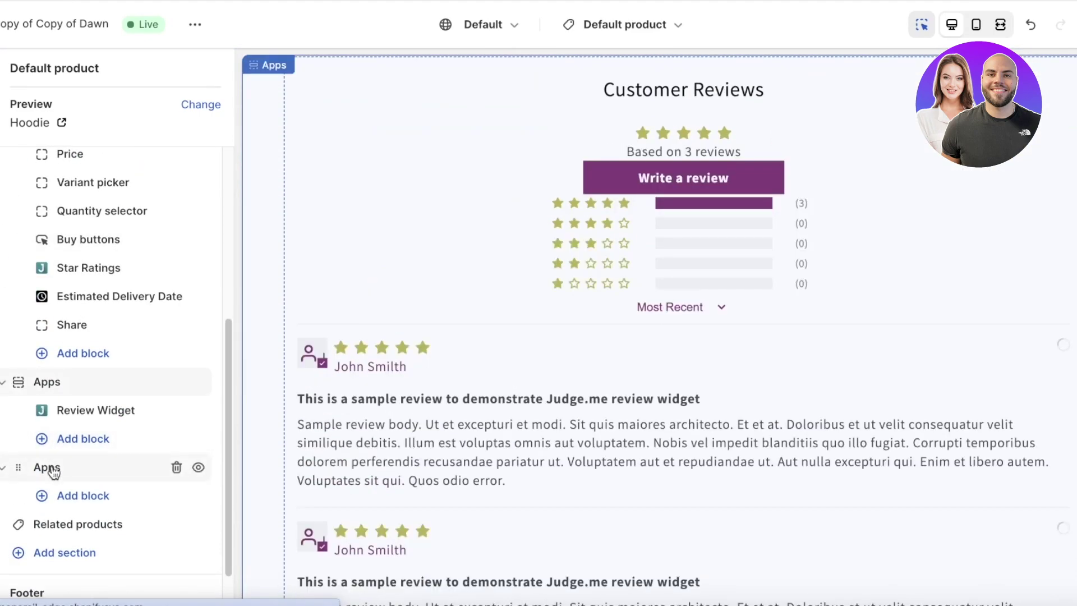
scroll(45, 438, down, 1)
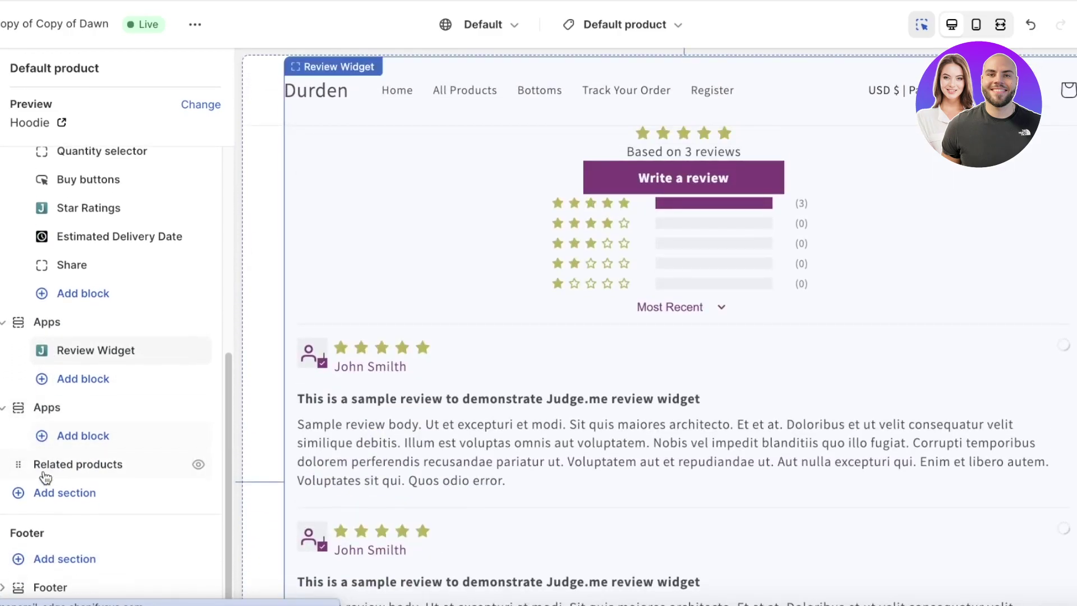
scroll(67, 404, up, 5)
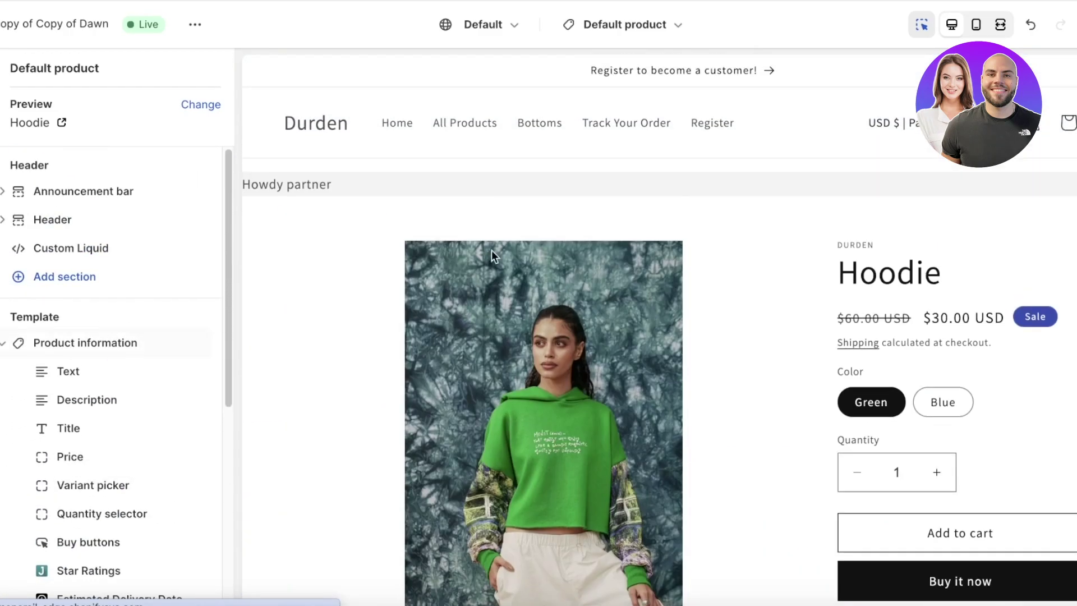
In Product information, try Fill media fit and 2-column layout, then revert to Original and Stacked
click(475, 278)
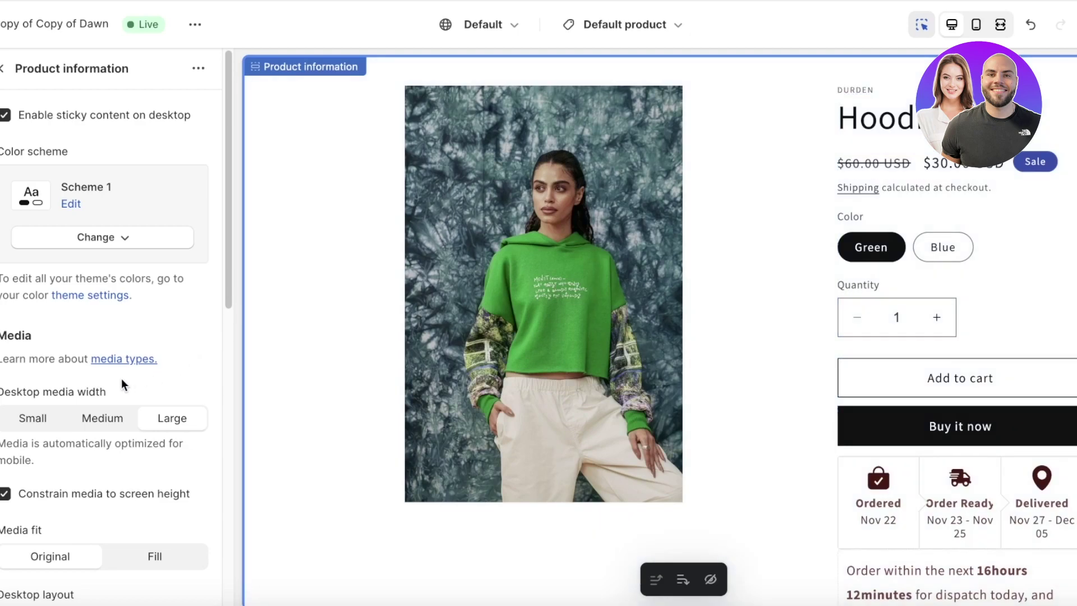
scroll(146, 416, down, 3)
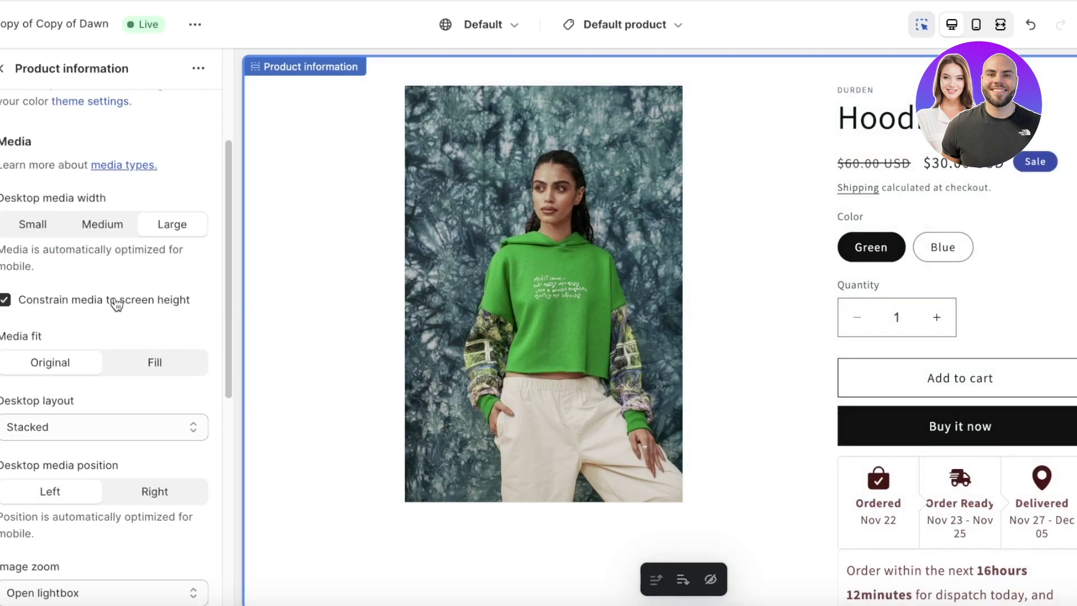
click(132, 366)
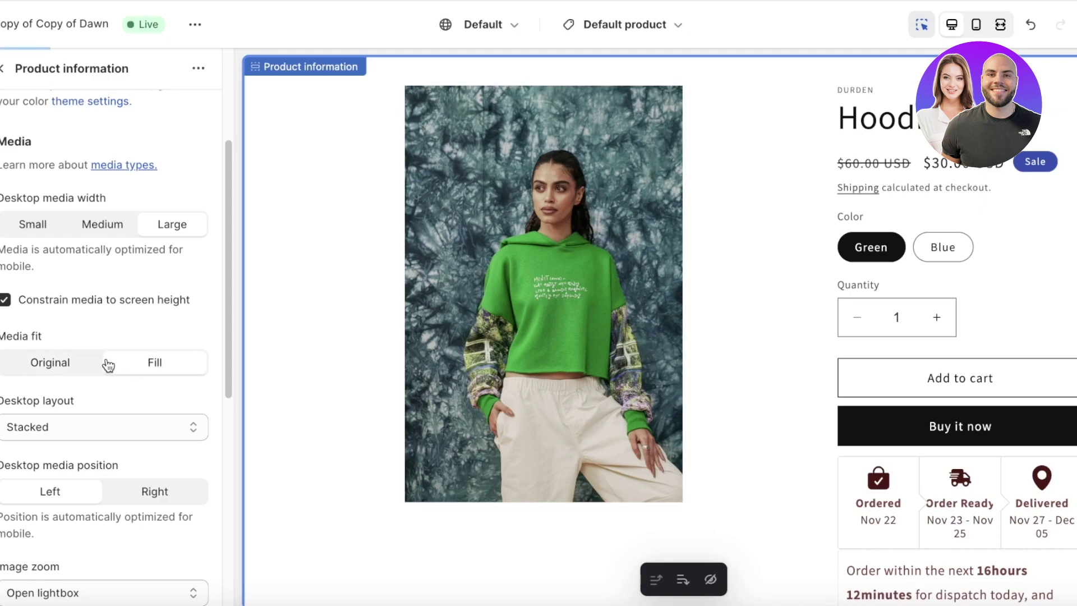
click(81, 369)
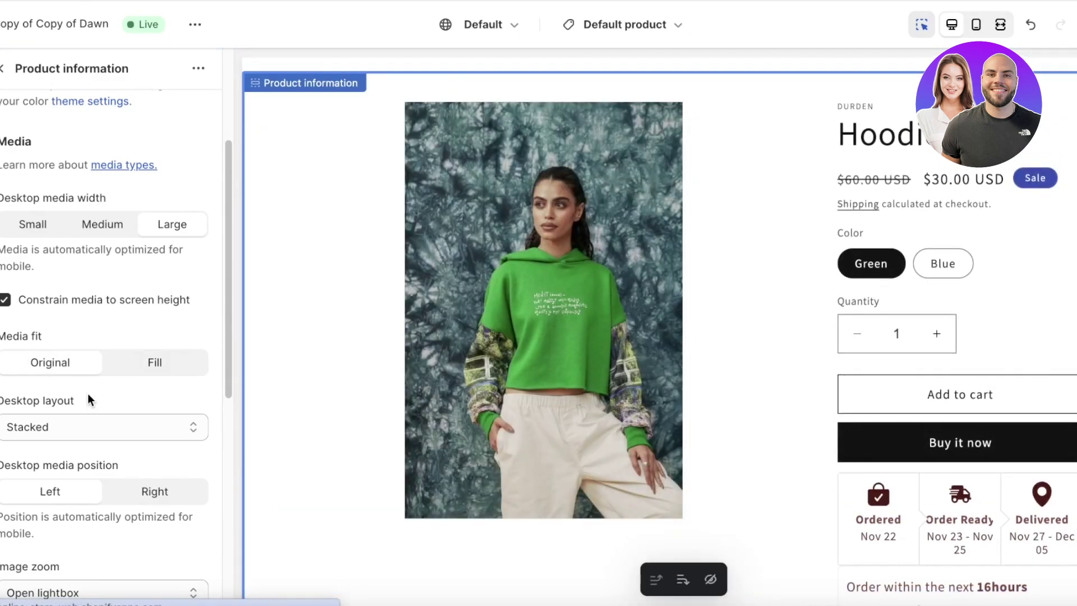
click(73, 428)
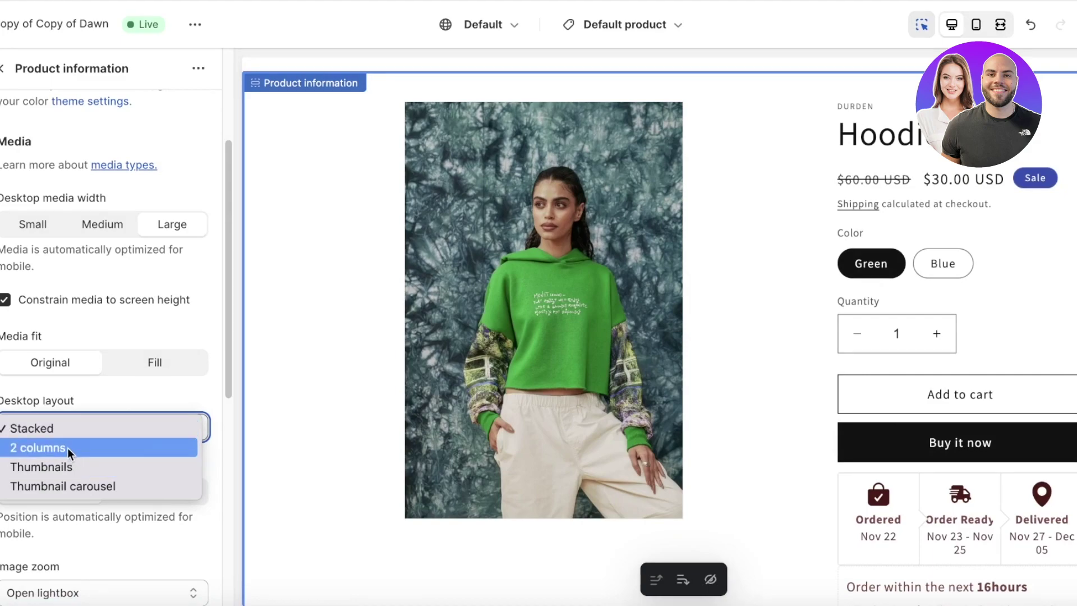
click(72, 446)
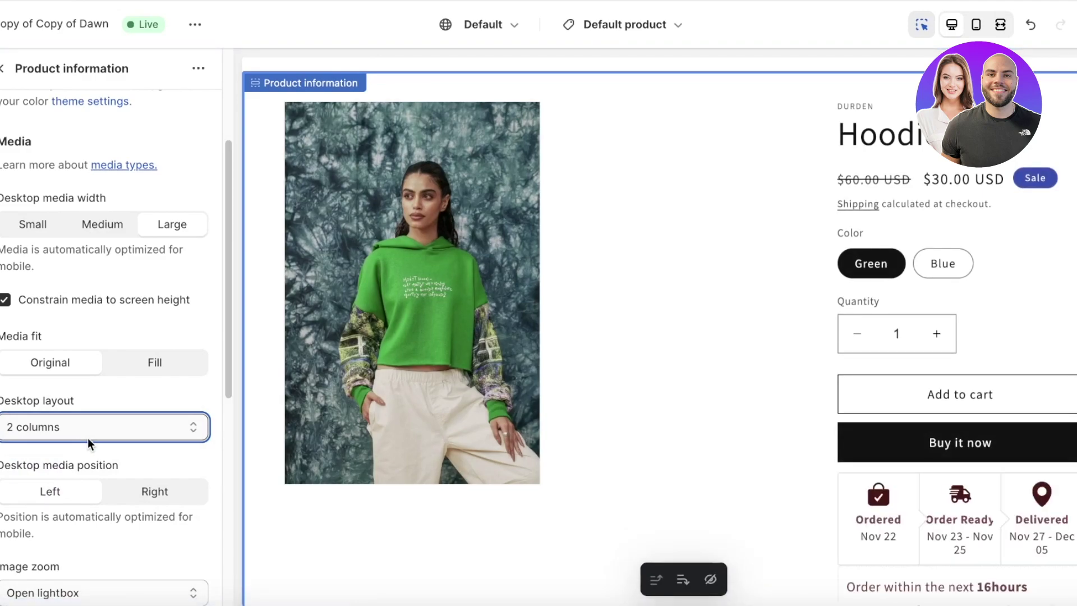
click(87, 436)
click(56, 416)
Set the Product information section's top padding to 48 px
scroll(82, 443, down, 5)
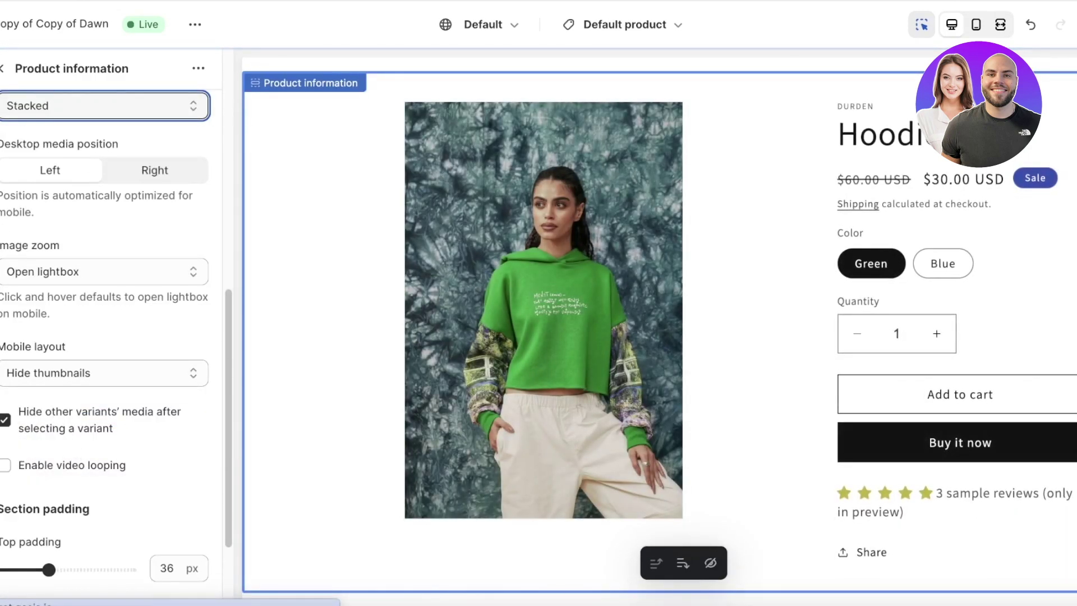
drag(49, 570, 9, 572)
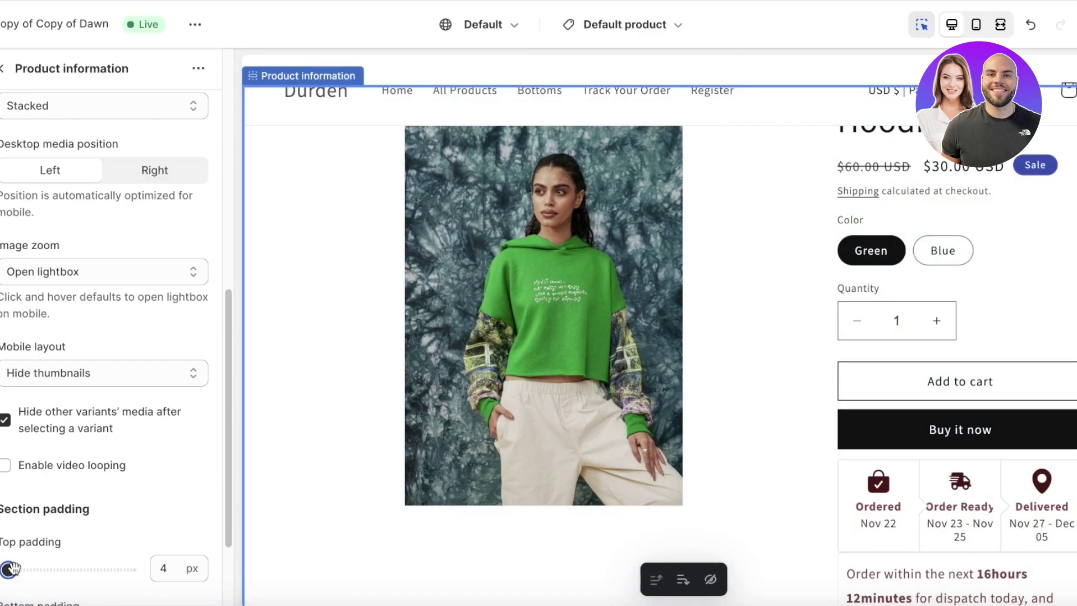
drag(8, 569, 64, 569)
scroll(142, 491, down, 3)
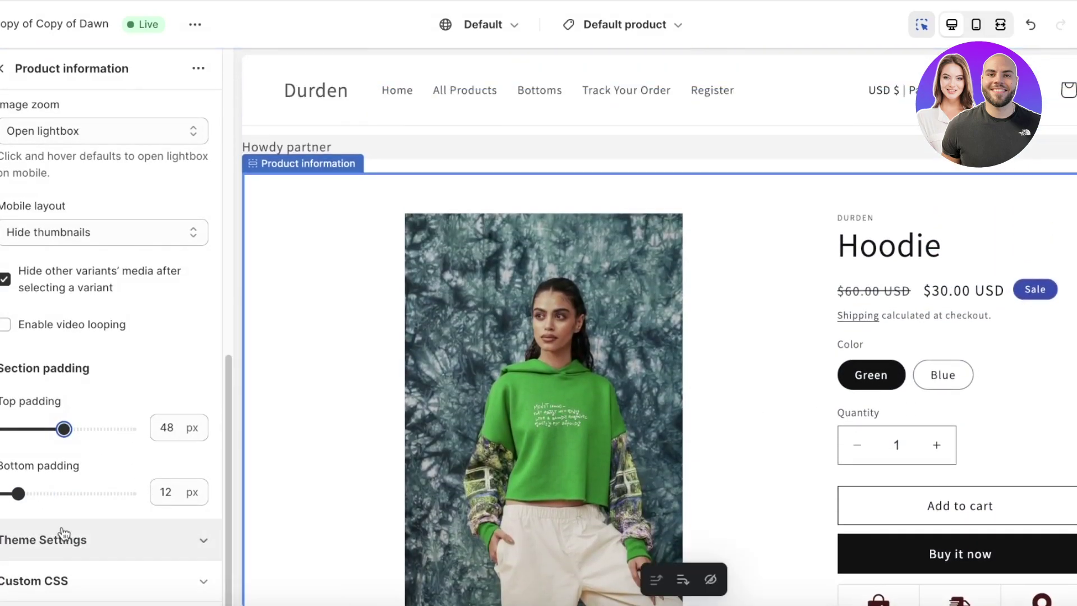
click(63, 541)
scroll(65, 551, down, 7)
scroll(73, 554, down, 2)
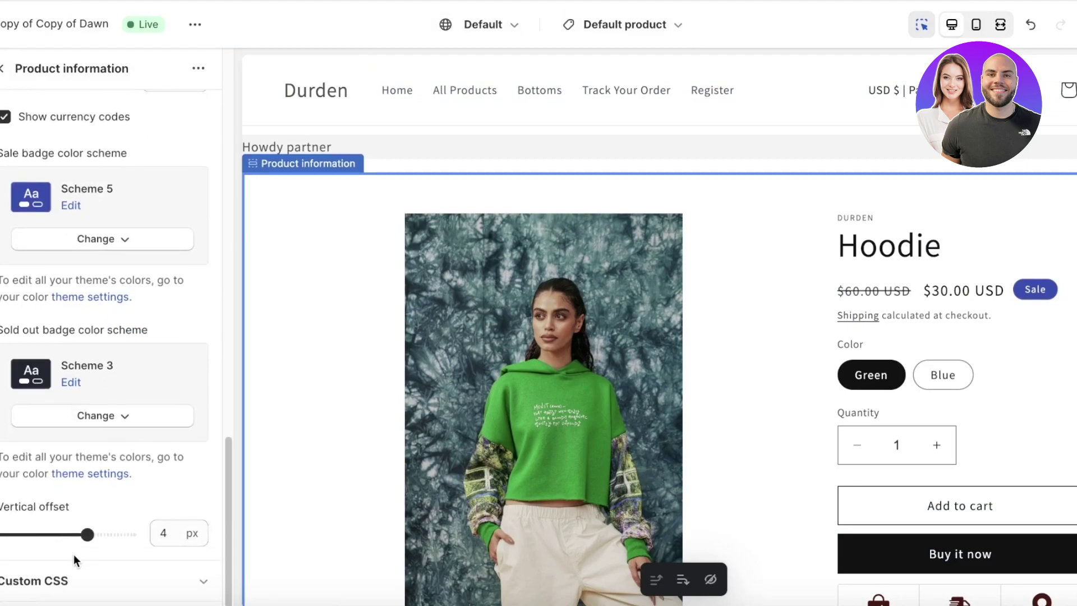
Add a Text block to the Product information section
click(6, 66)
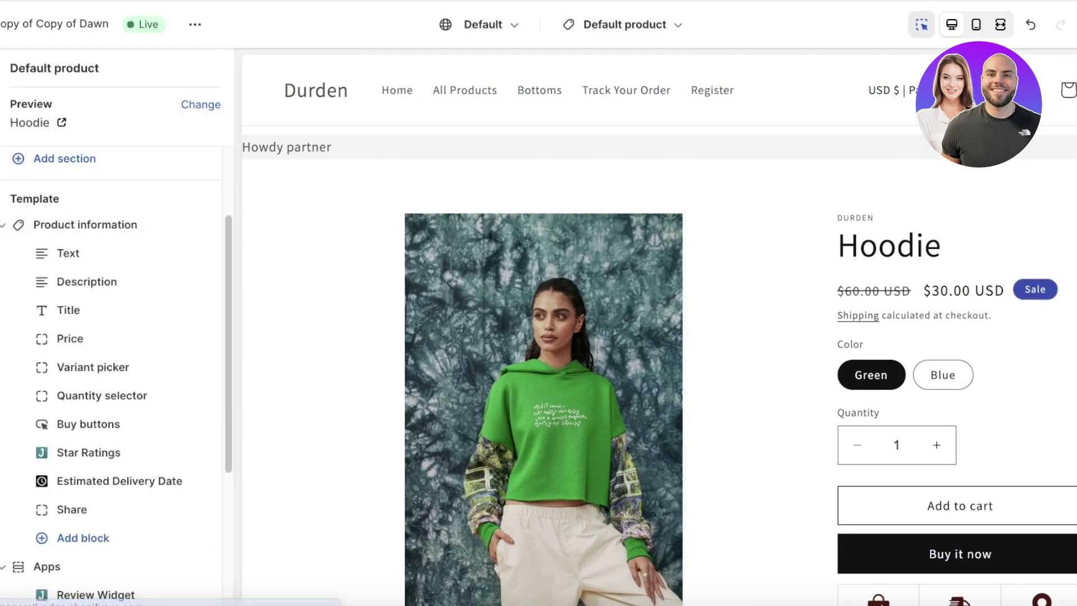
scroll(726, 154, down, 5)
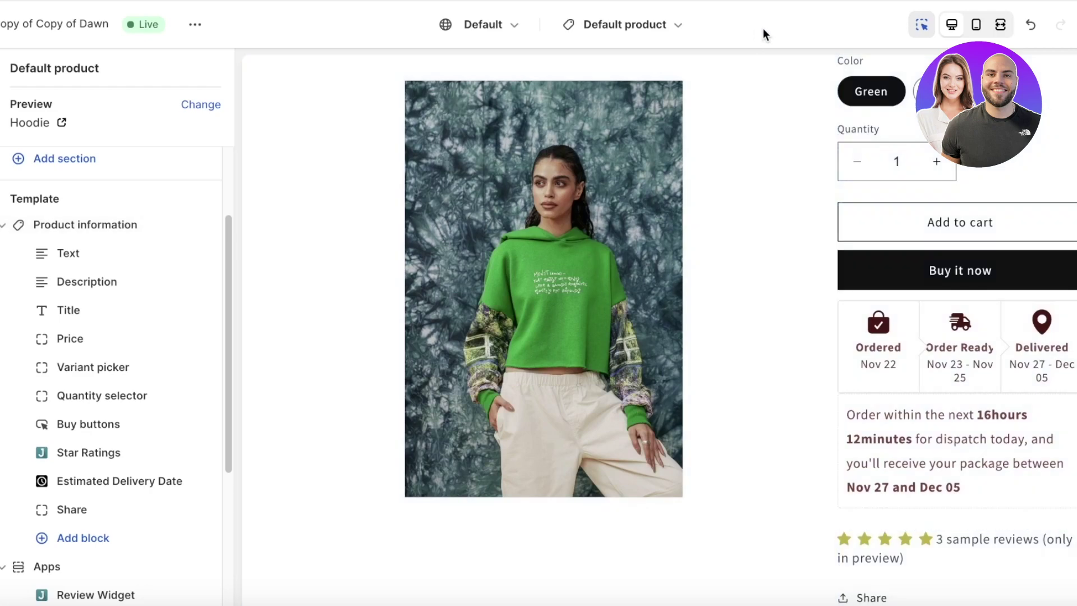
scroll(934, 149, up, 3)
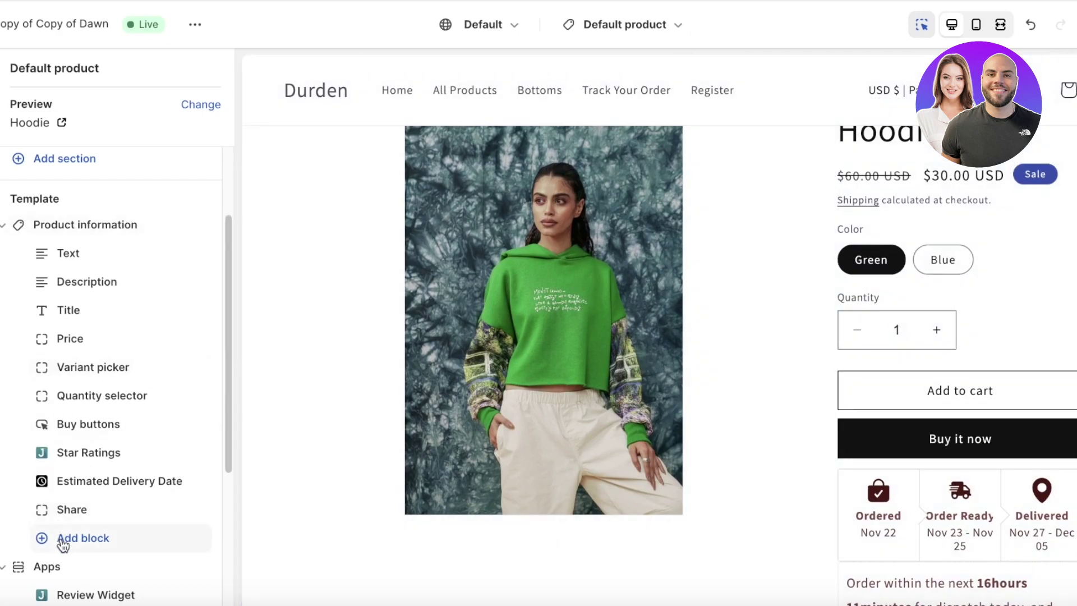
click(62, 542)
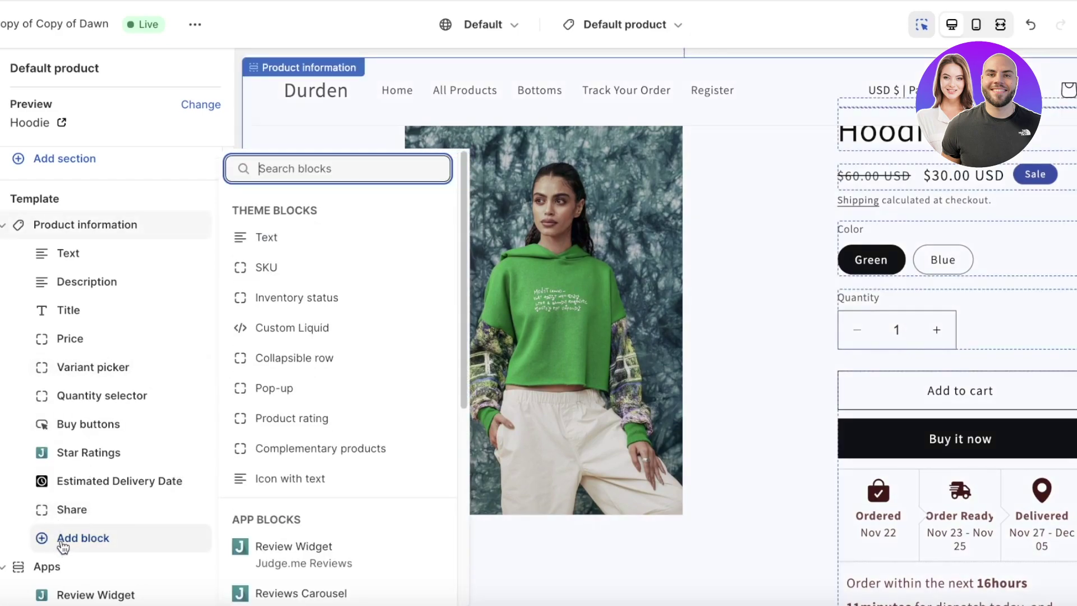
click(354, 235)
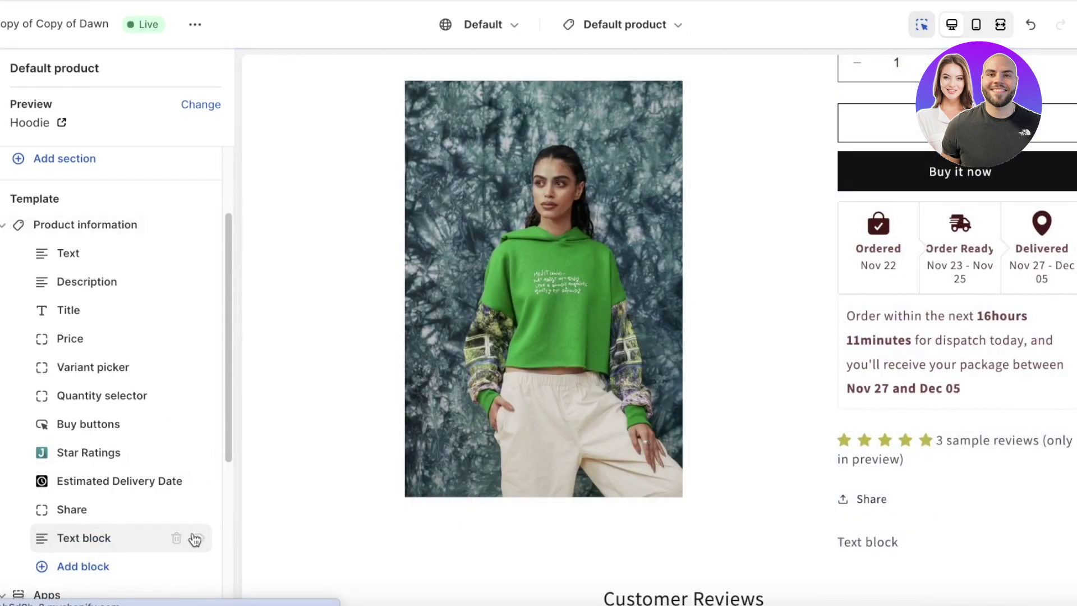
Replace the Text block's placeholder content with 'Compostition'
click(132, 540)
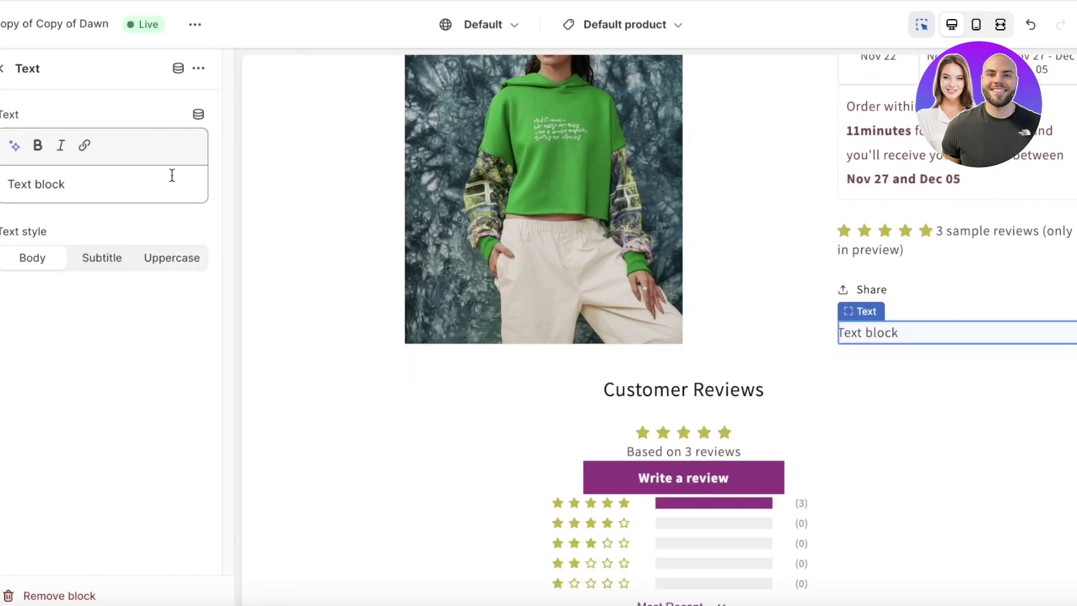
click(152, 175)
key(ctrl+a)
key(BackSpace)
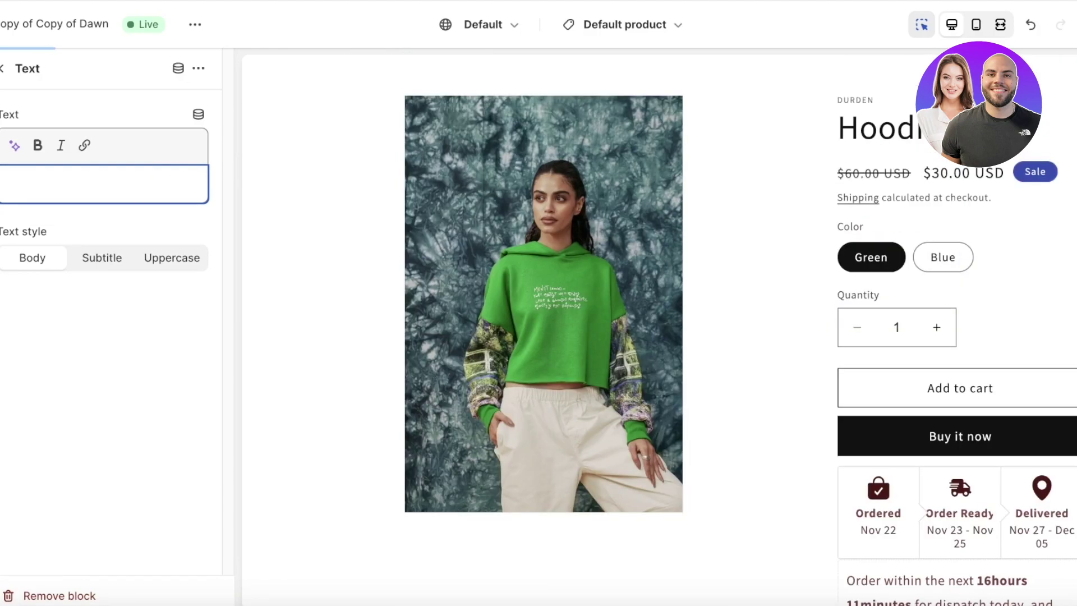
text(Compostition)
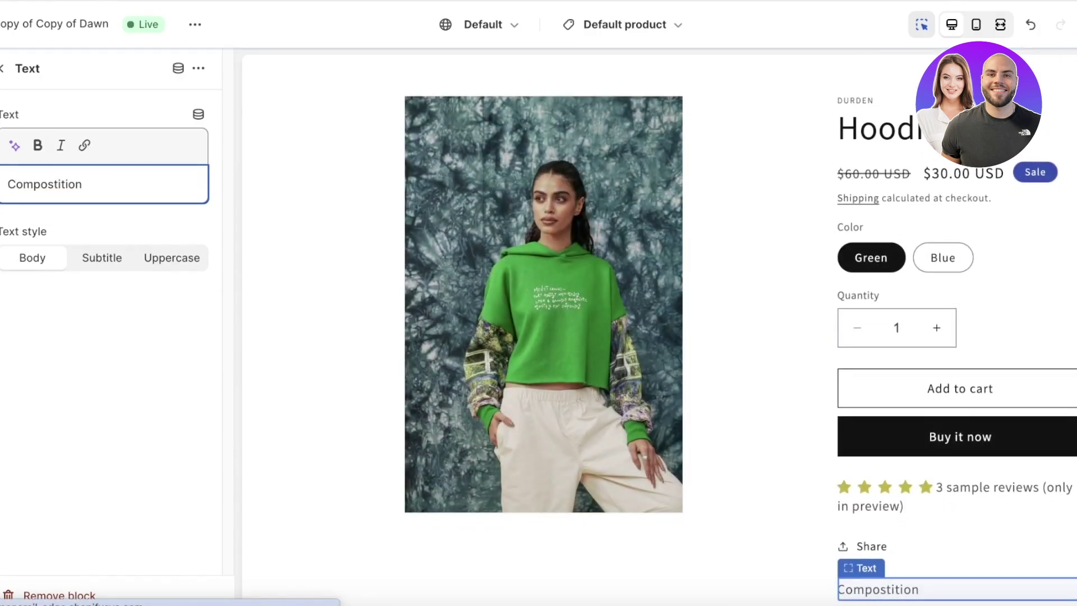
click(3, 68)
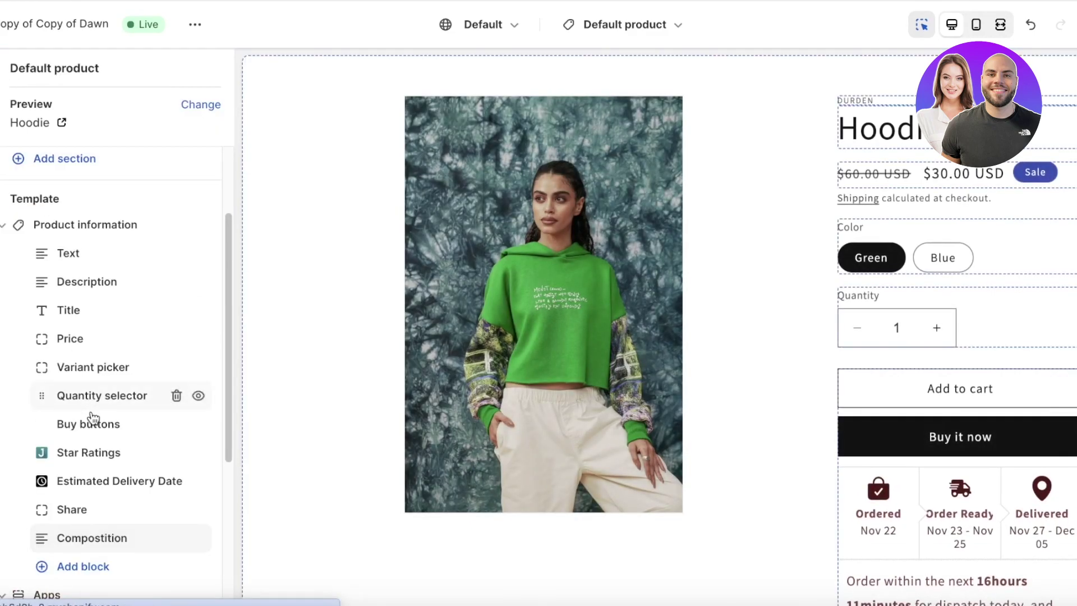
Delete the Compostition text block and exit the theme editor to the Themes page
scroll(89, 420, down, 3)
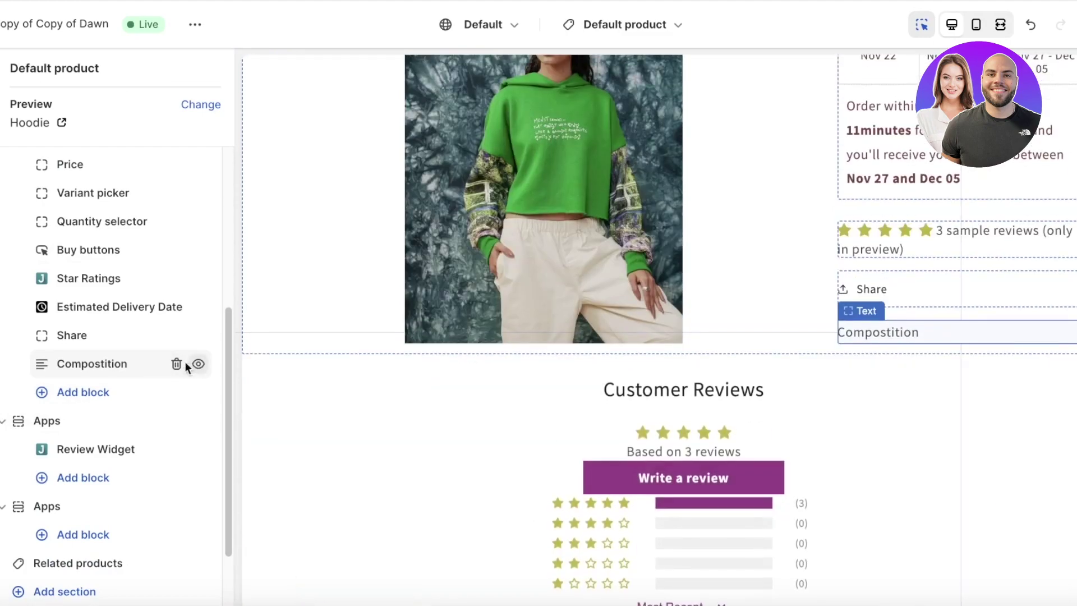
click(176, 364)
click(79, 364)
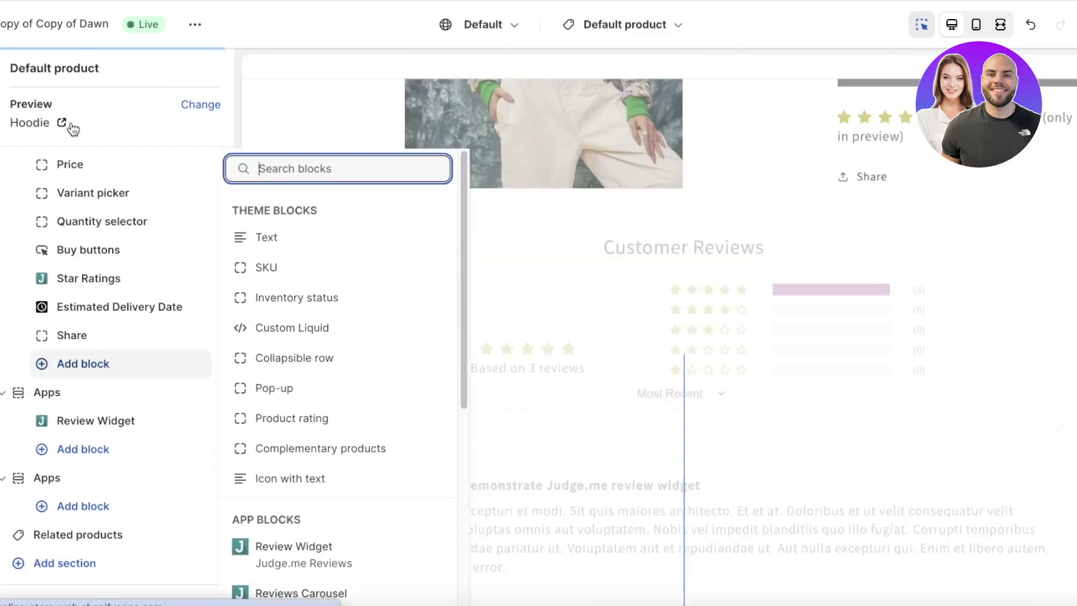
scroll(307, 375, down, 2)
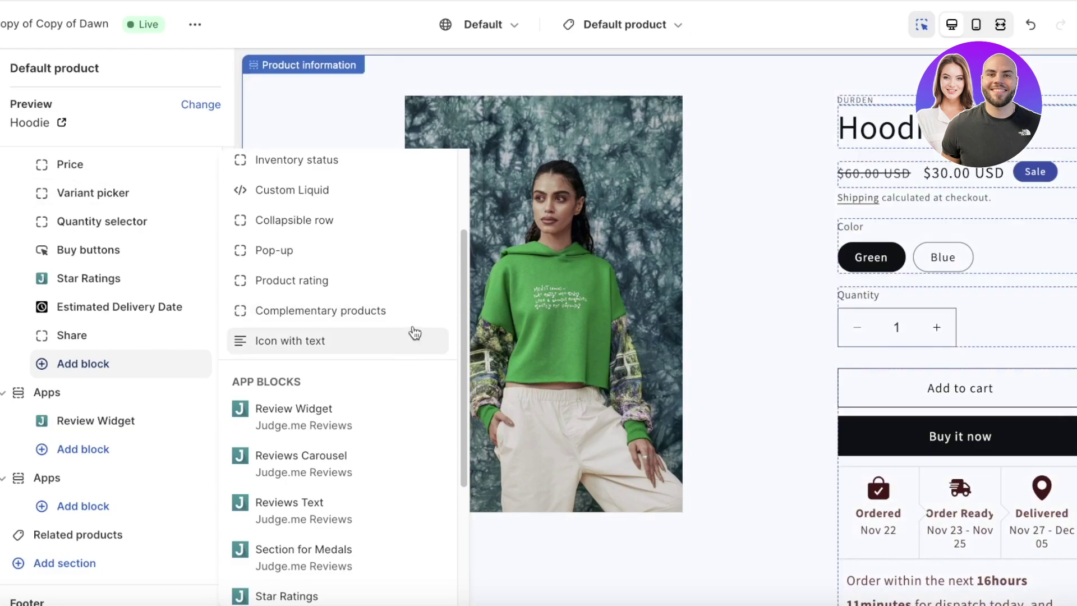
click(739, 100)
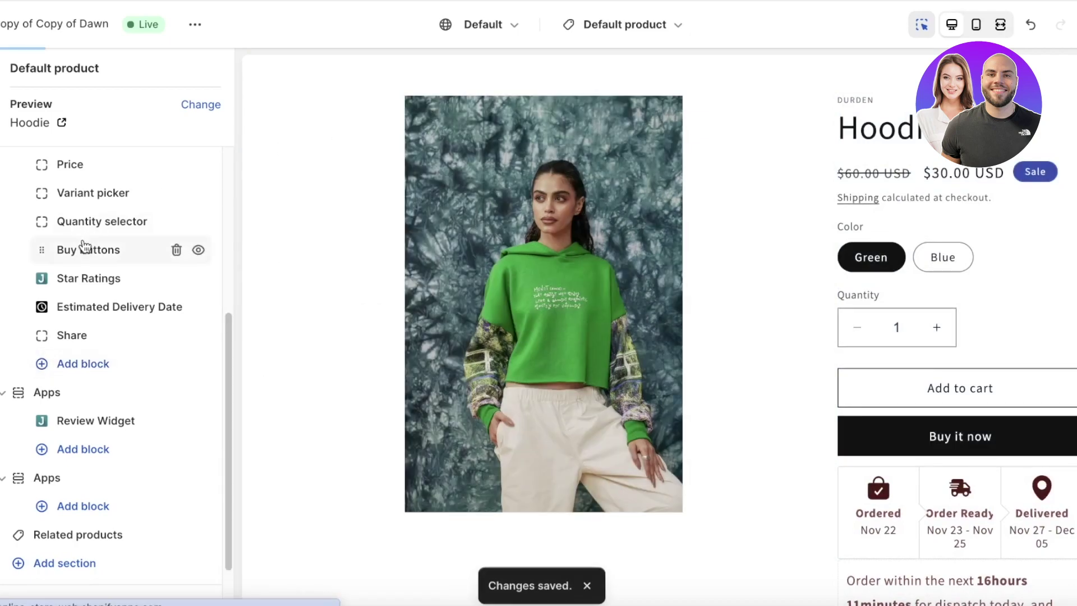
click(27, 51)
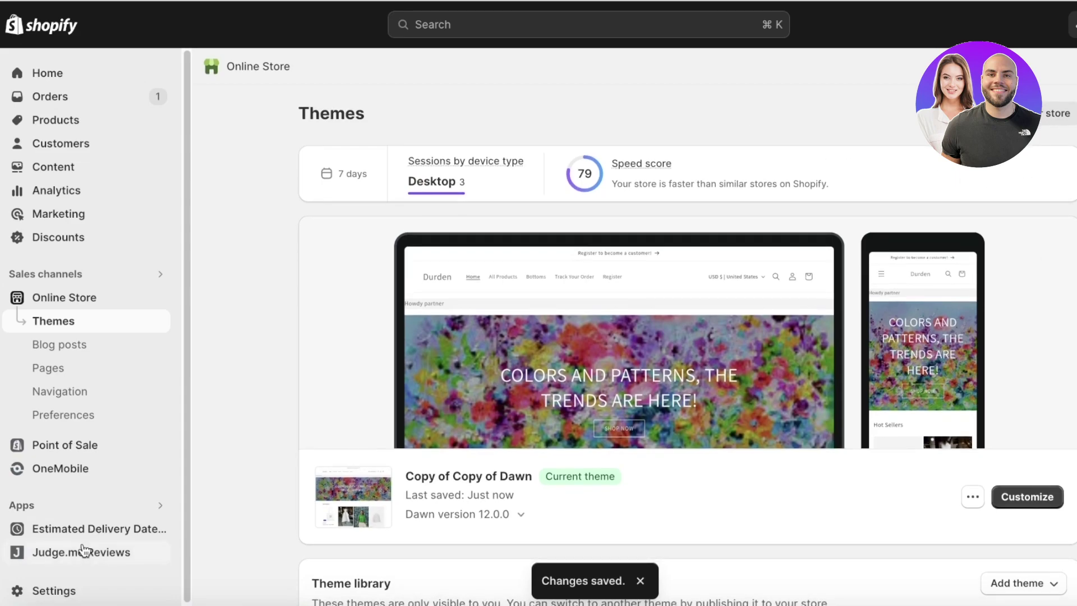
Go to Settings › Custom data and open the Products metafield definitions
click(73, 587)
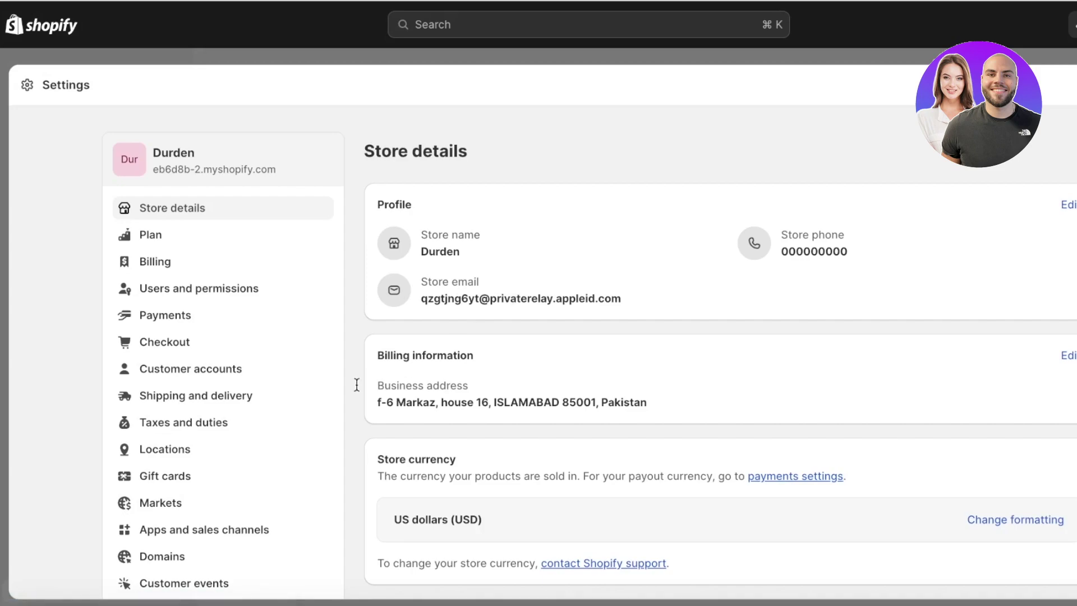
scroll(261, 319, down, 3)
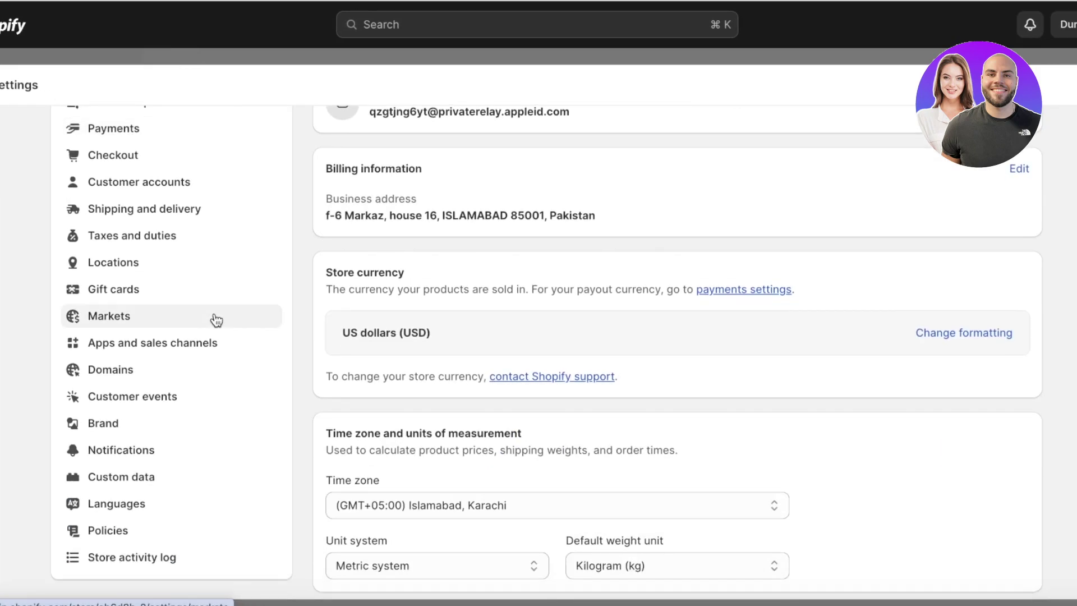
click(147, 478)
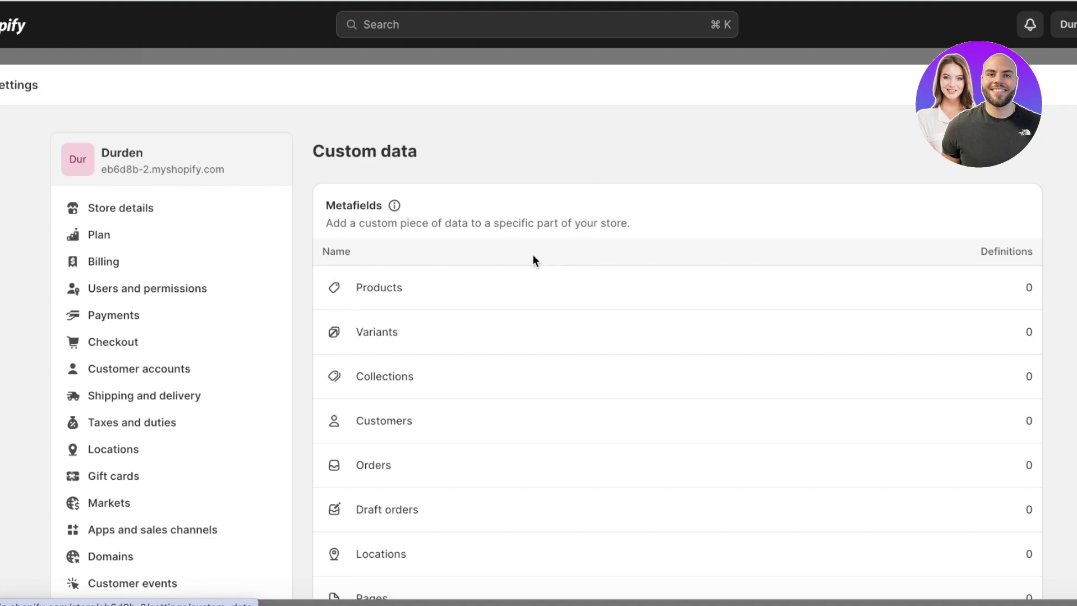
click(449, 303)
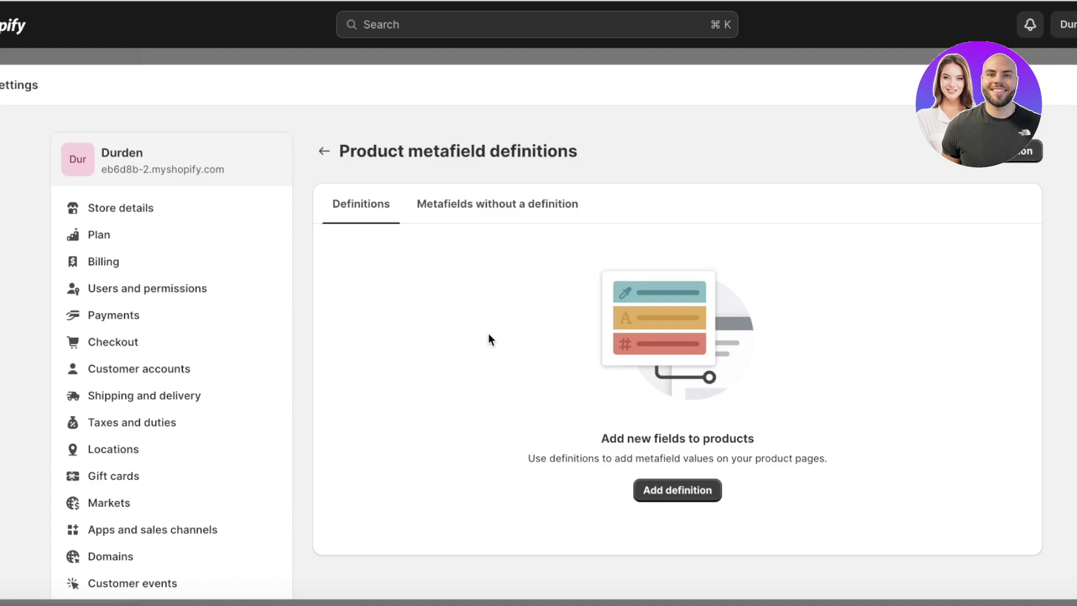
Add a product metafield definition named Composition (custom.composition) and open its type list
click(665, 487)
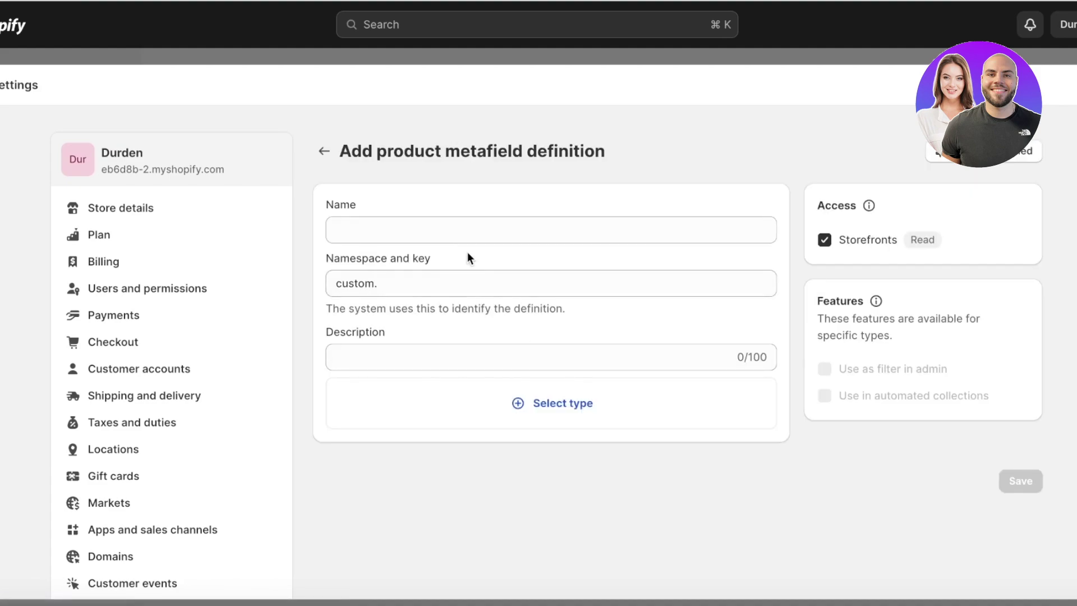
click(460, 227)
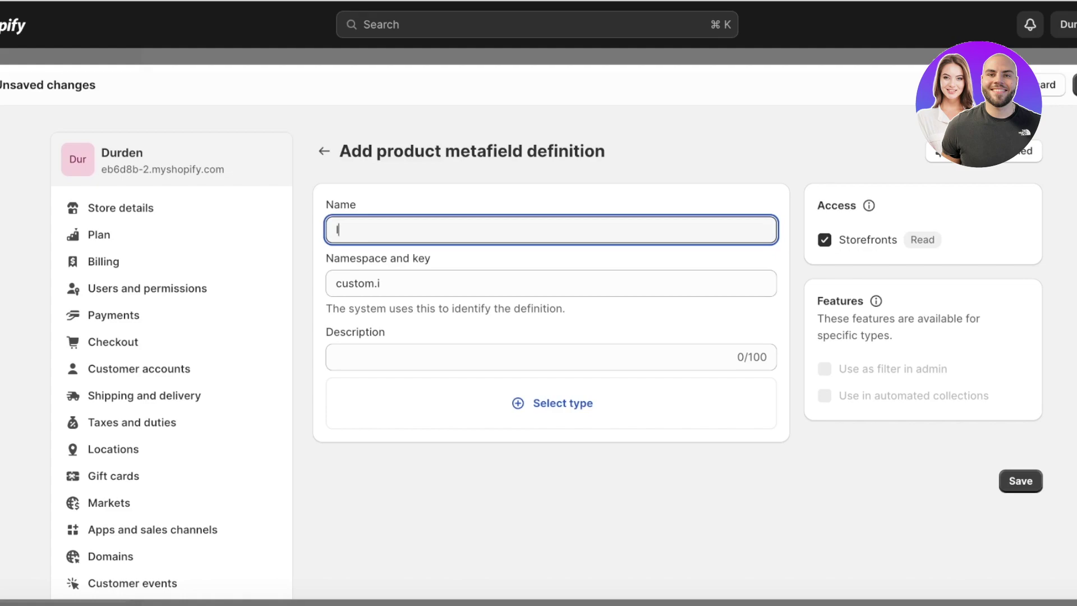
text(Composition)
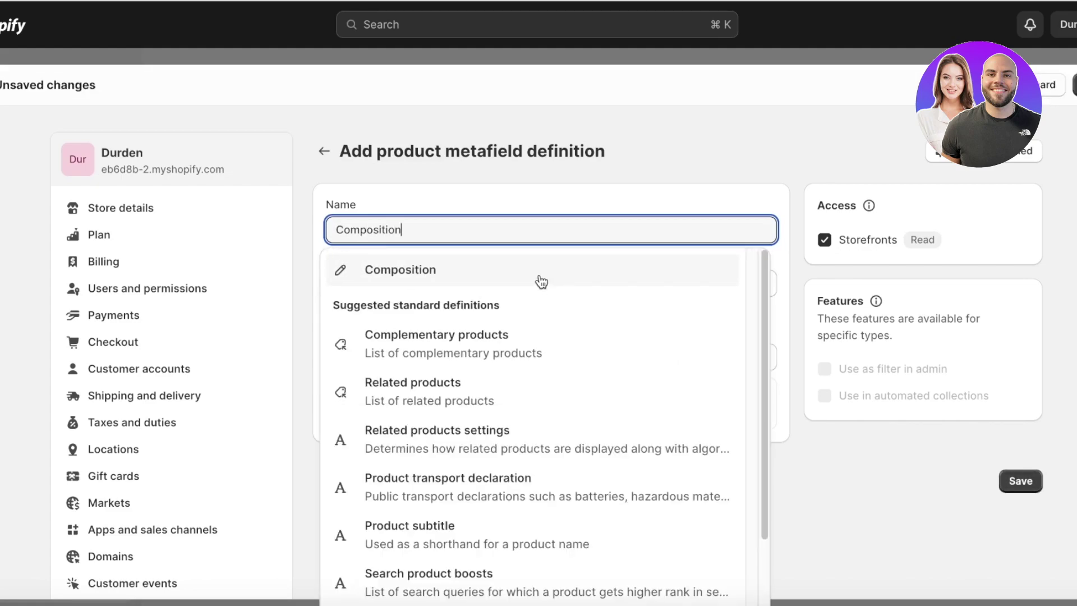
click(446, 278)
click(446, 288)
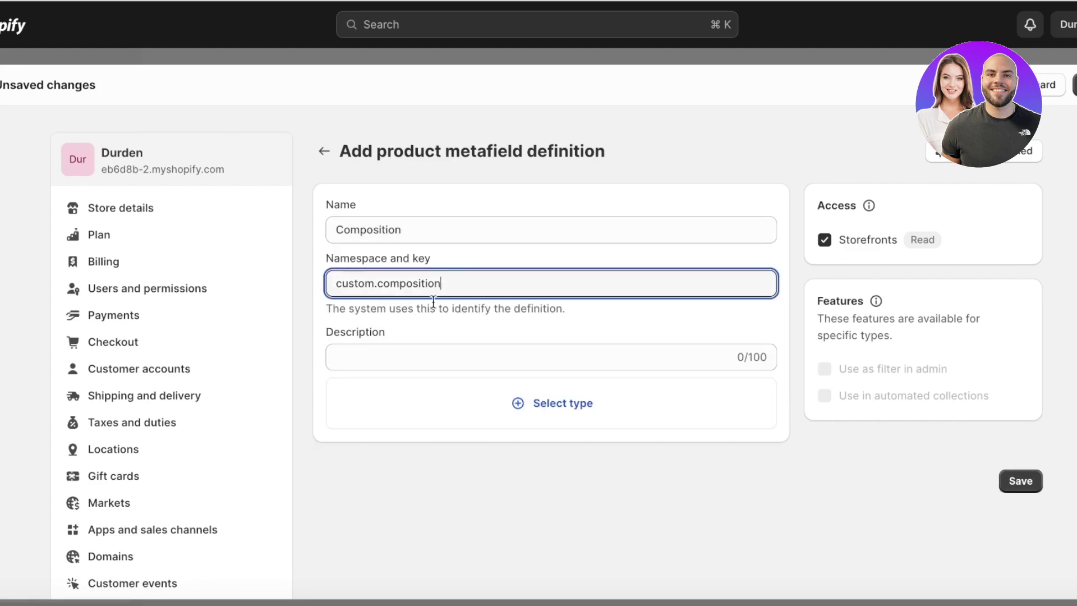
click(401, 356)
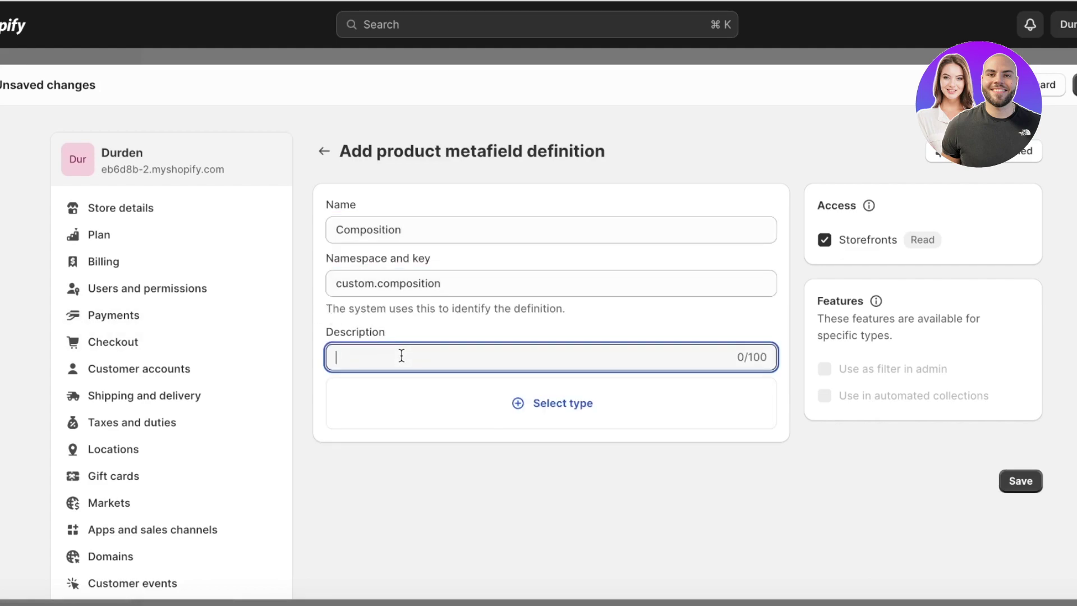
click(557, 406)
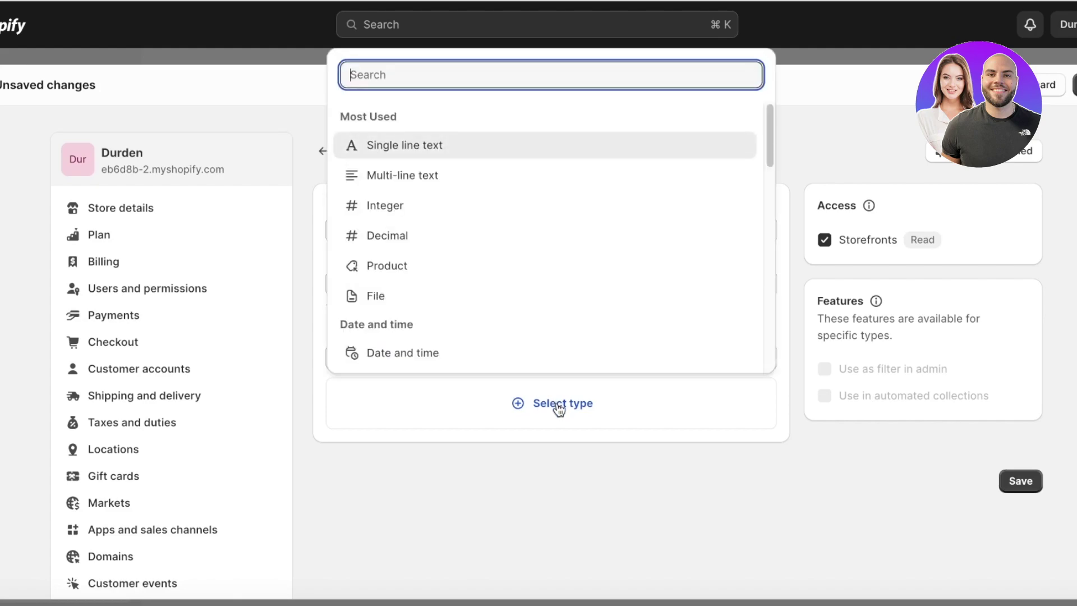
click(580, 494)
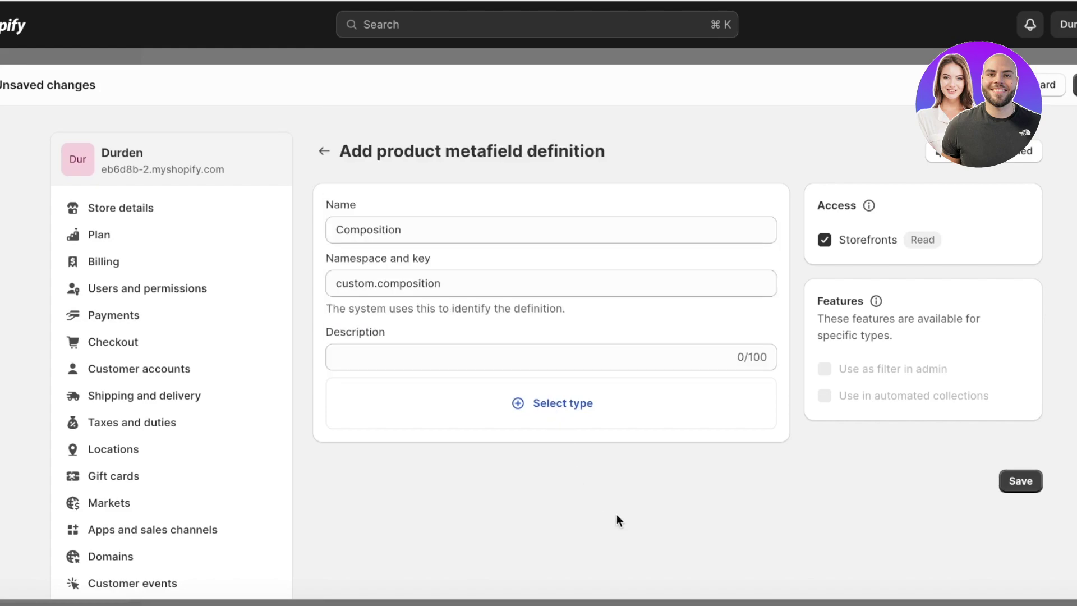
click(577, 426)
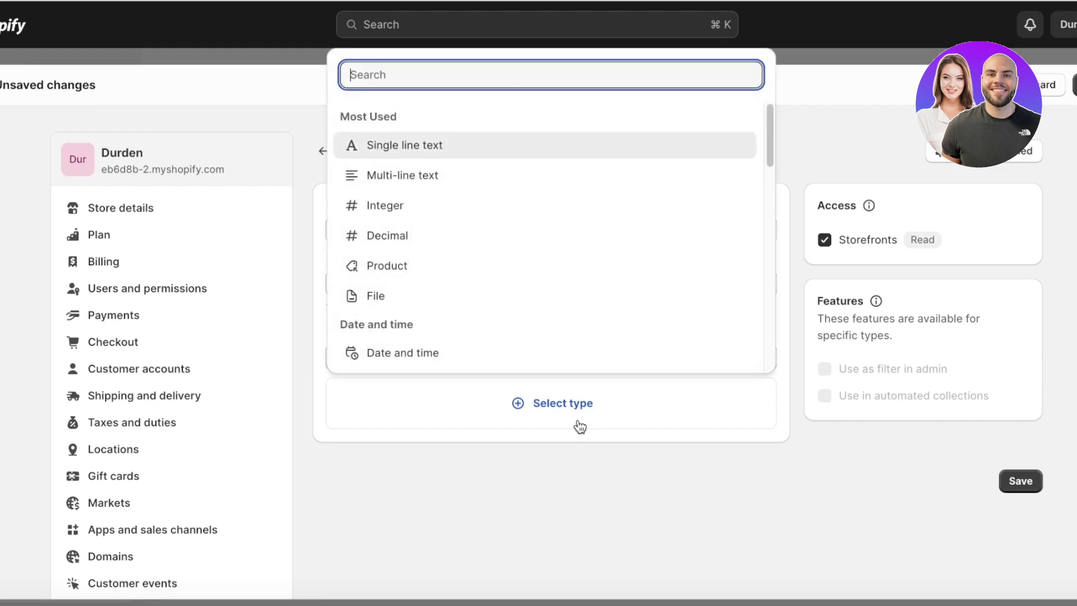
Make Composition multi-line text with character limits and the Alphabetical characters regex
click(424, 187)
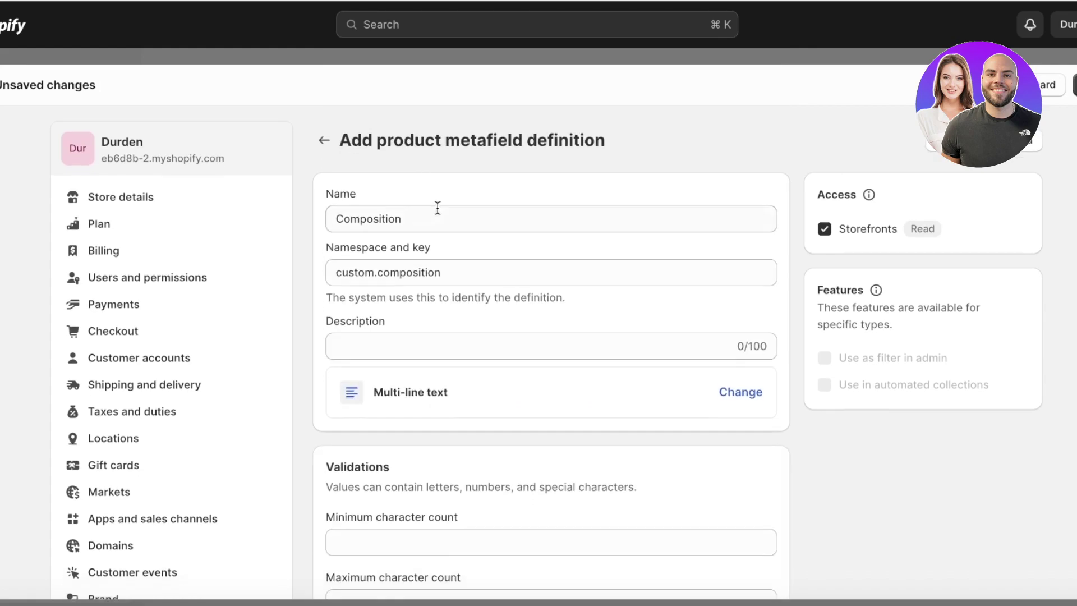
scroll(432, 258, down, 5)
click(386, 278)
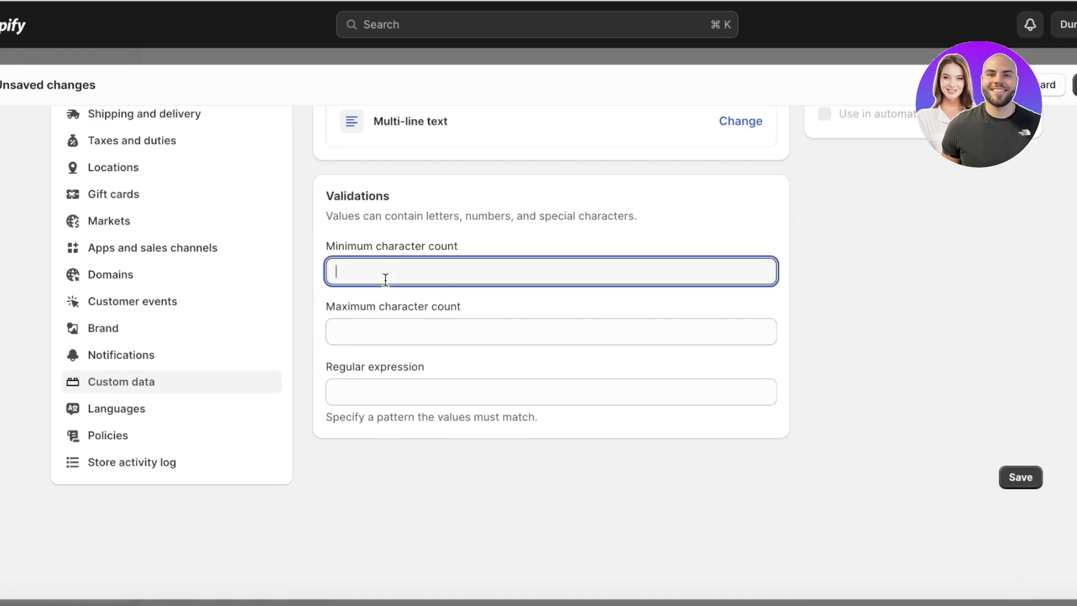
text(0)
click(380, 344)
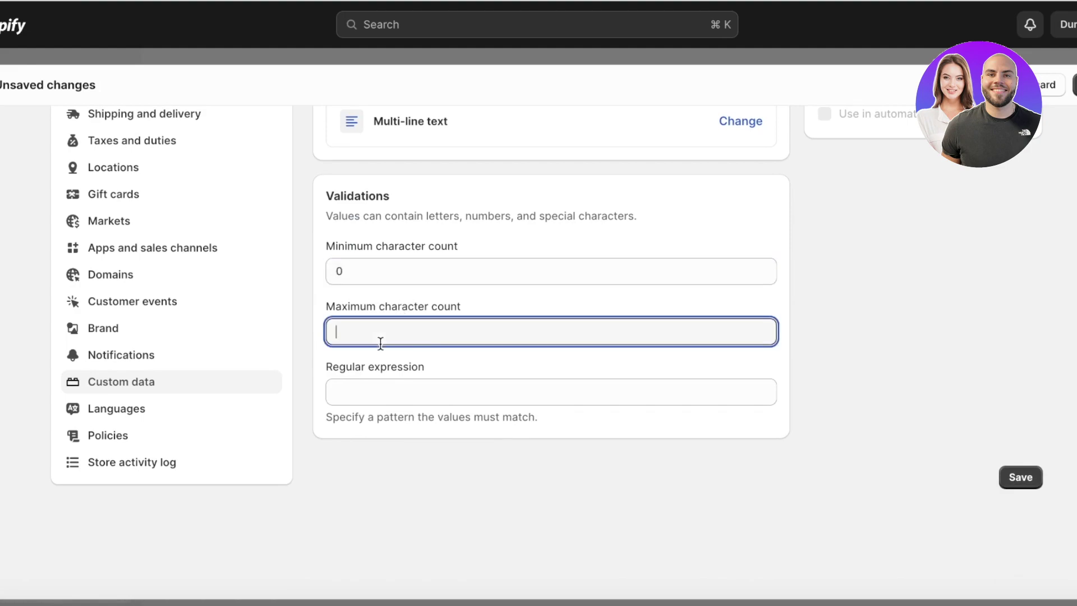
text(5)
click(347, 386)
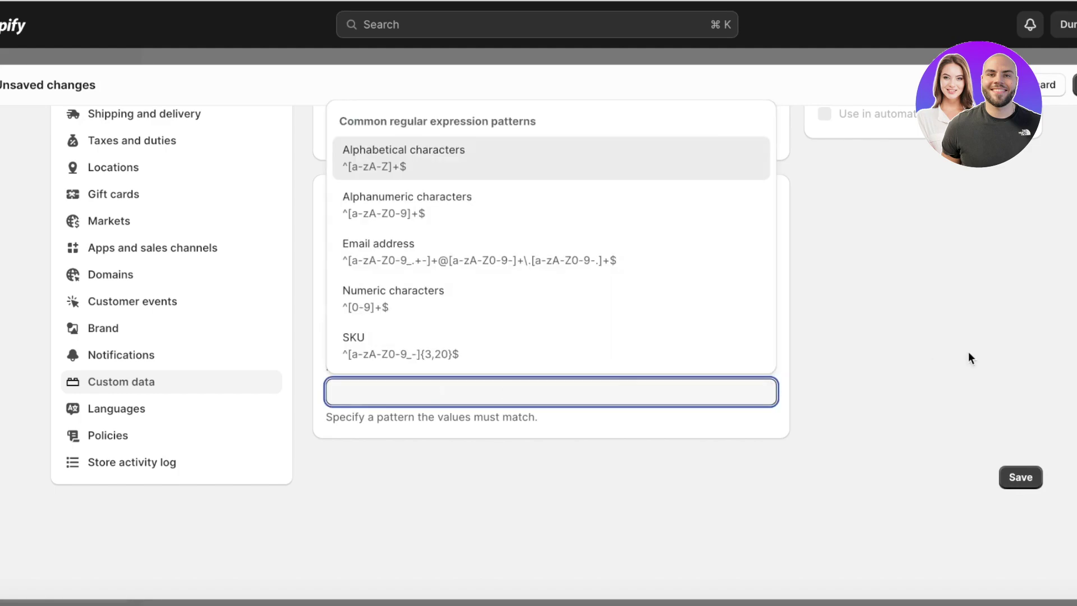
click(971, 358)
click(616, 396)
click(478, 169)
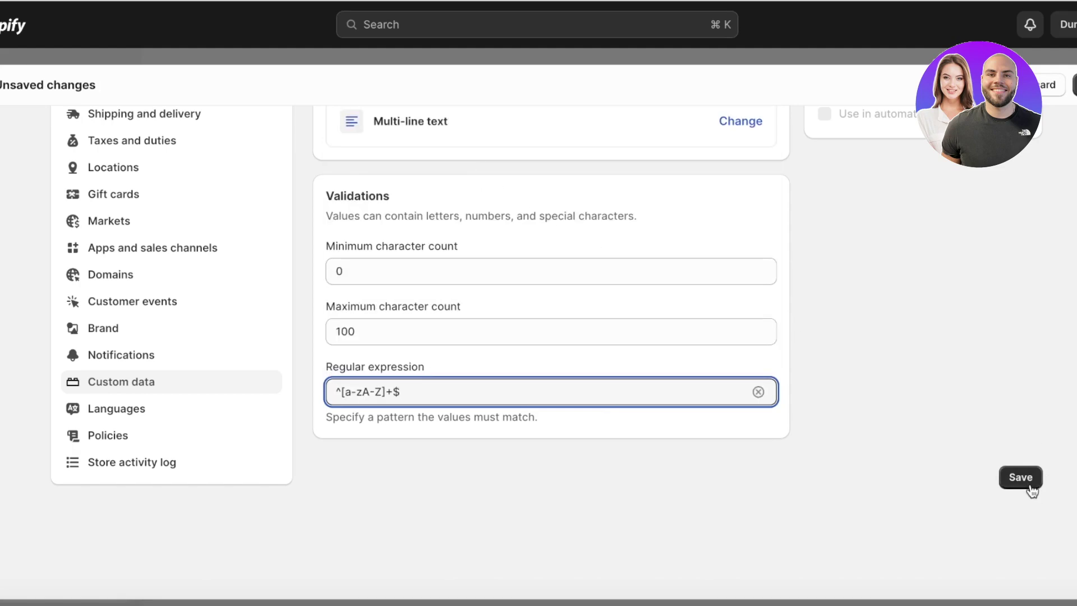
Change the minimum character count to 1 and save the Composition definition
click(1022, 478)
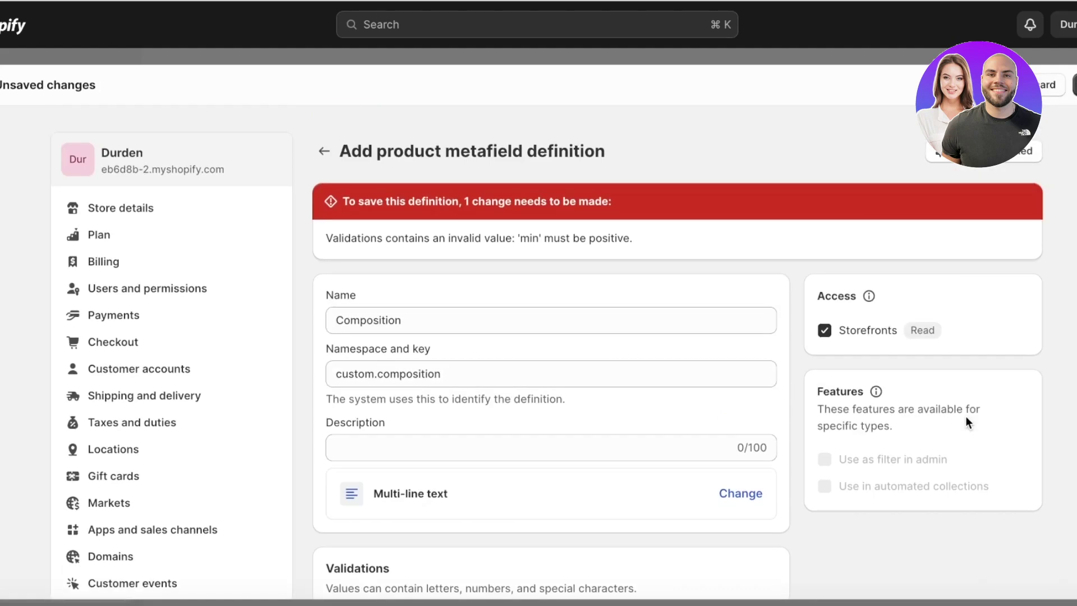
scroll(965, 418, down, 3)
scroll(453, 460, up, 3)
scroll(432, 326, down, 8)
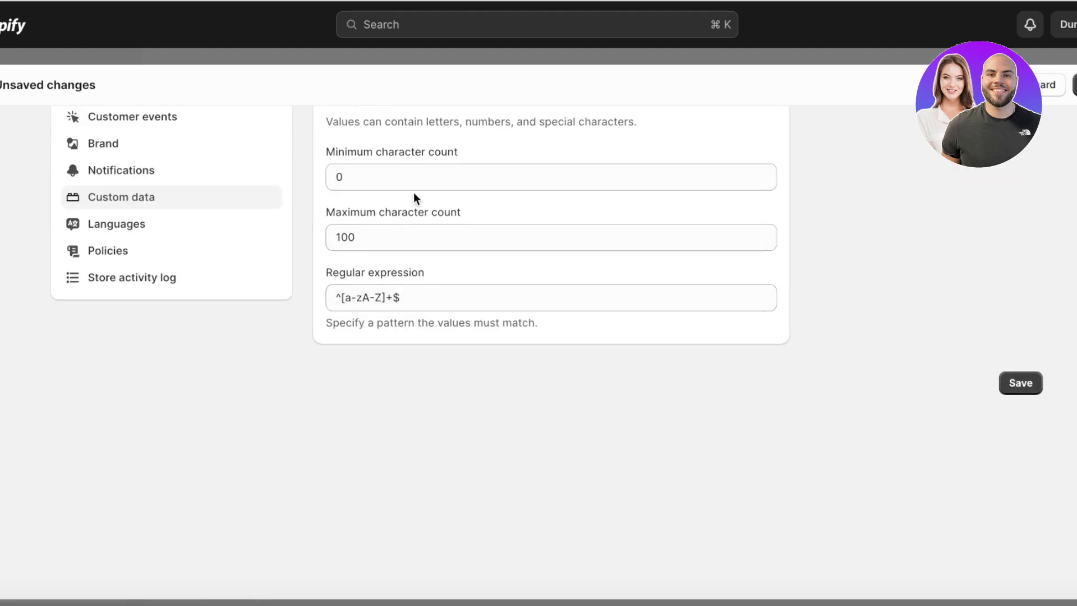
double_click(415, 185)
text(1)
click(1016, 393)
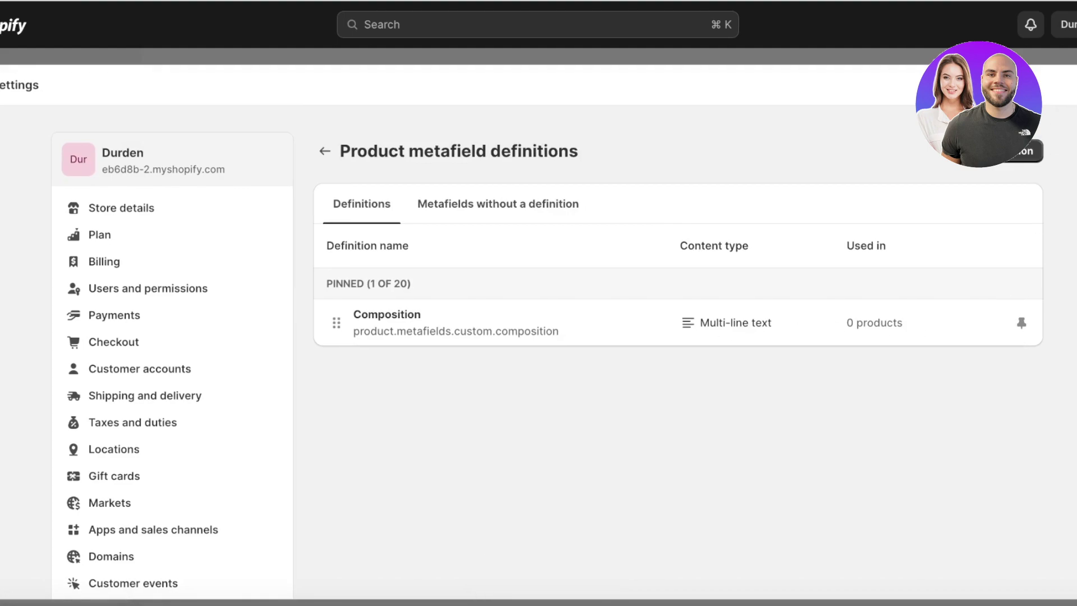
Return to the admin, open the Hoodie product and scroll down to its empty Composition metafield
key(Escape)
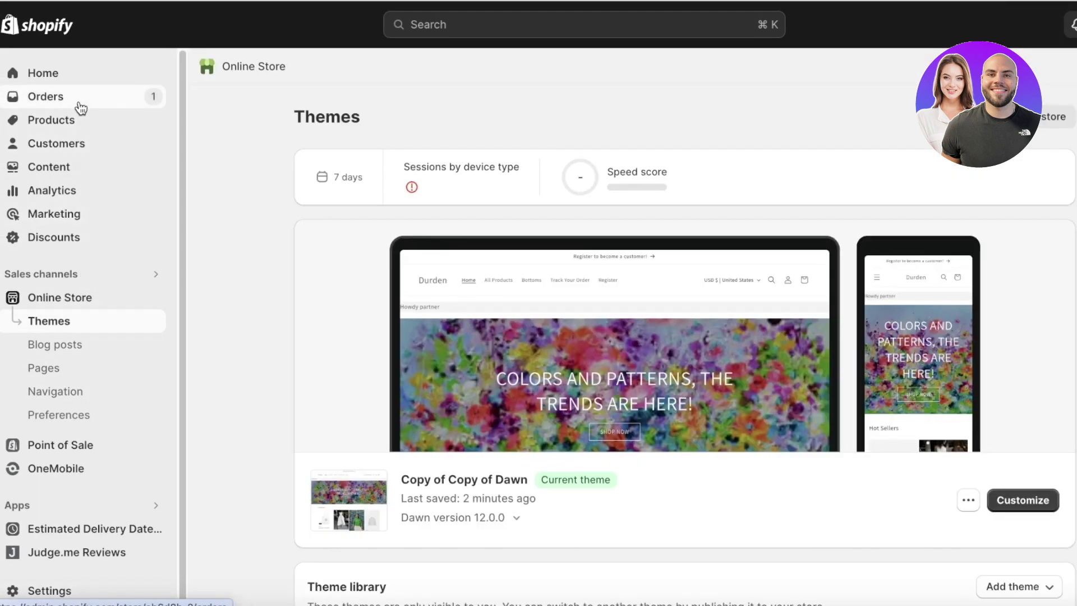
click(81, 108)
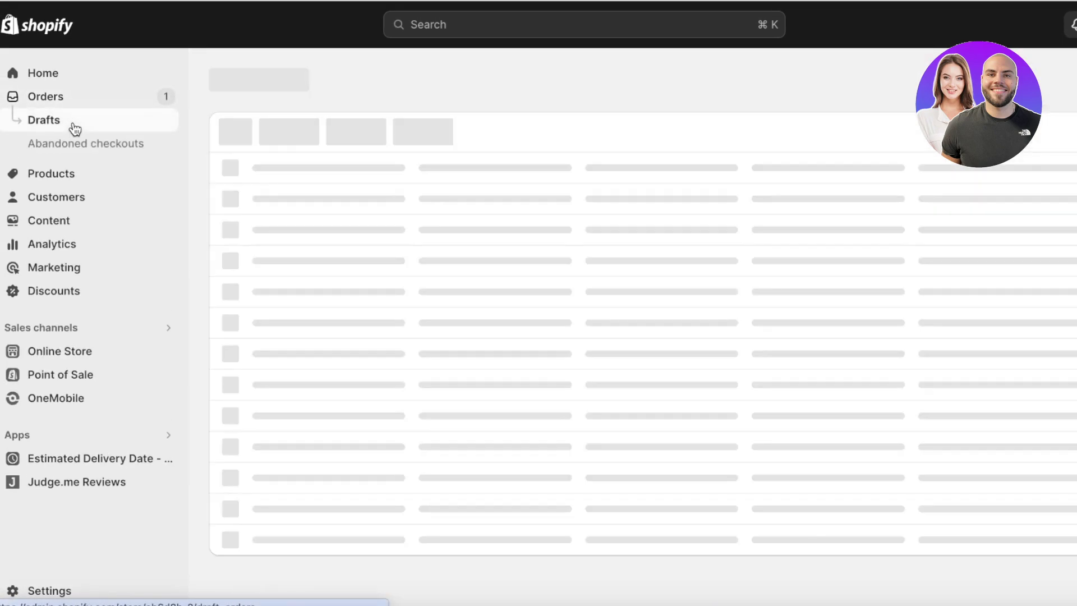
click(72, 129)
click(52, 199)
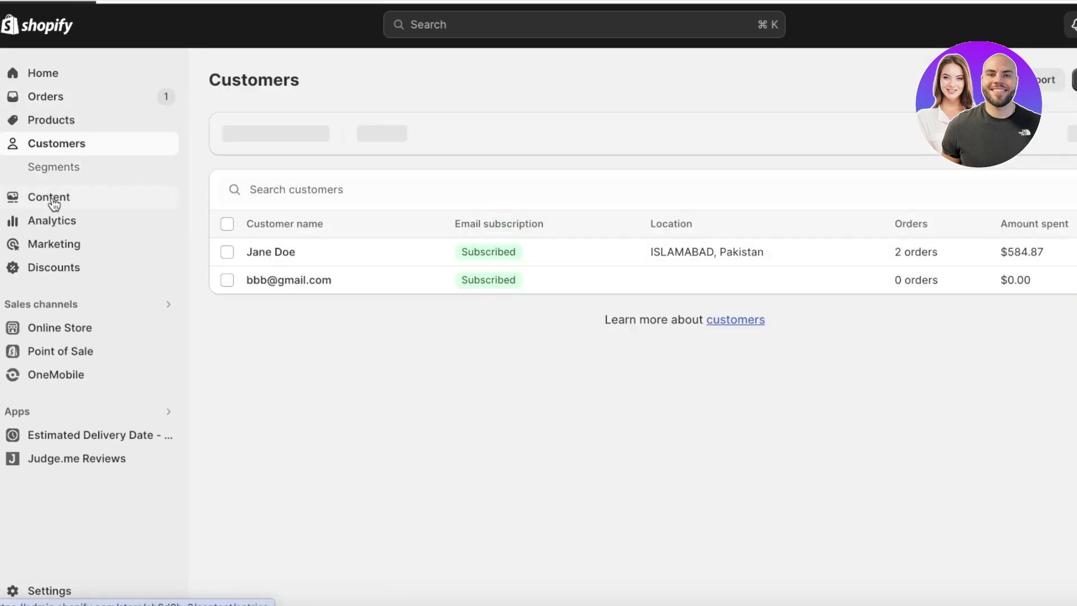
click(62, 120)
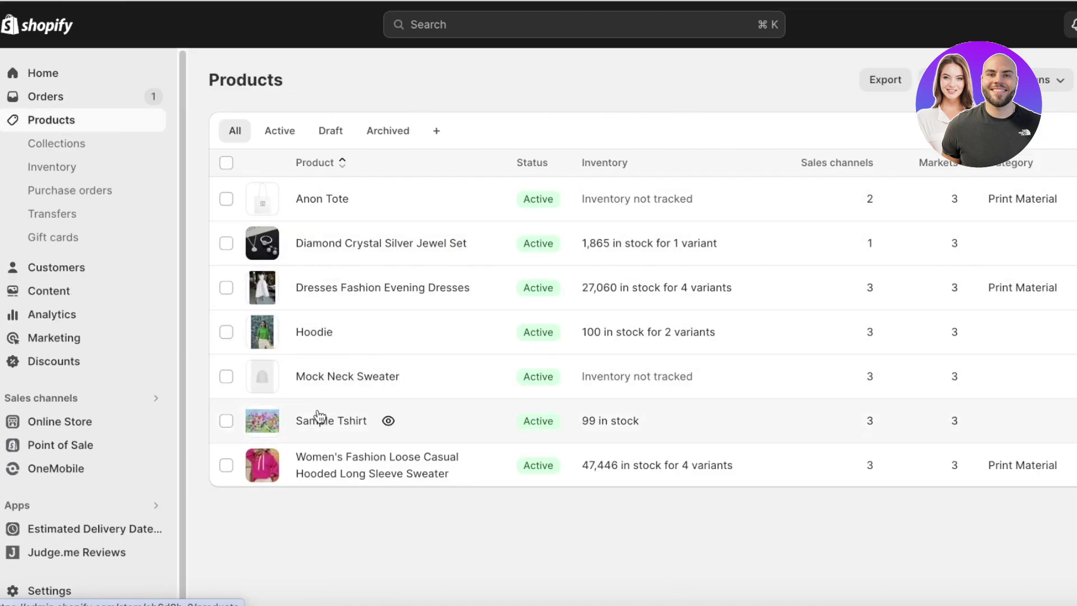
click(321, 334)
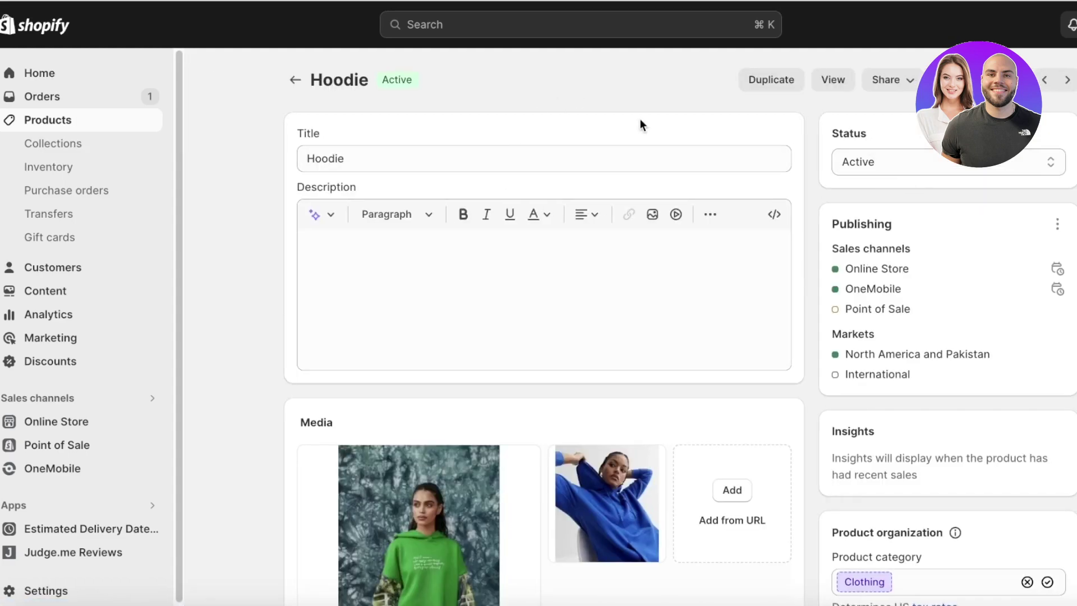
scroll(617, 221, down, 10)
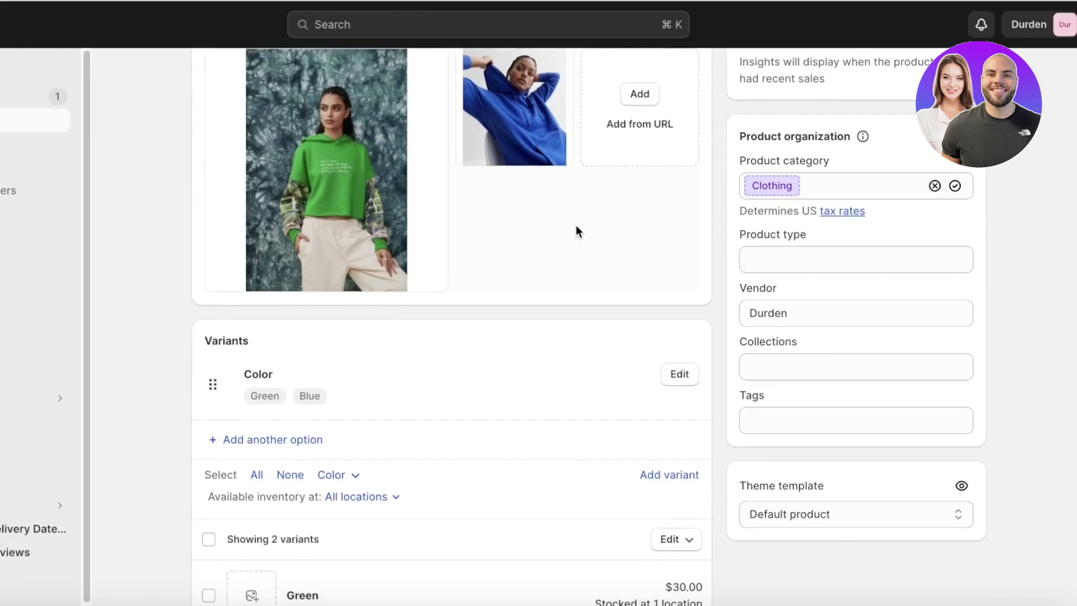
scroll(575, 225, down, 3)
scroll(576, 226, down, 1)
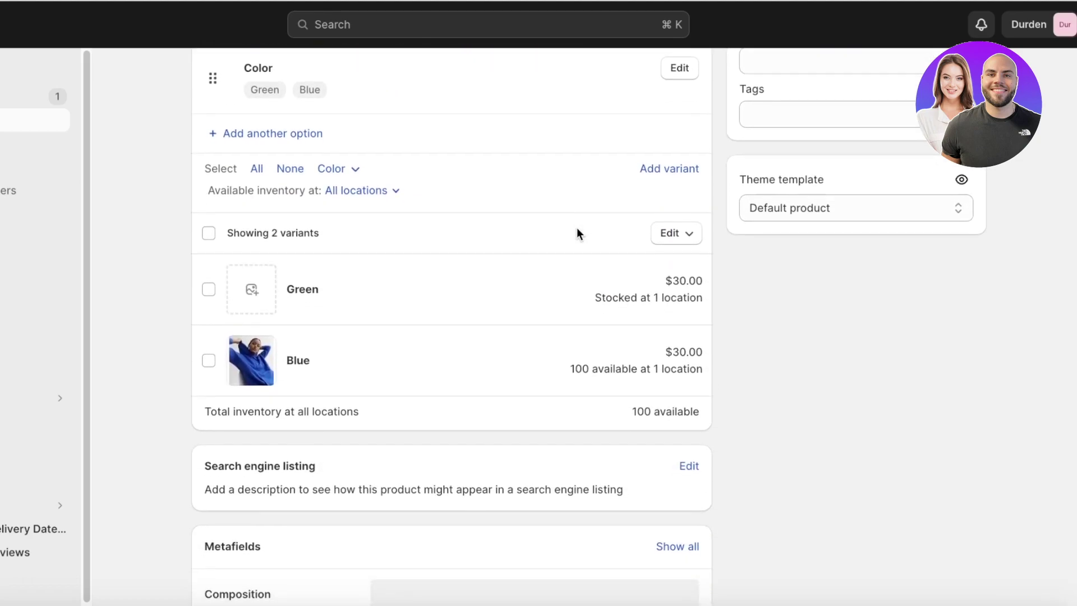
scroll(579, 236, down, 1)
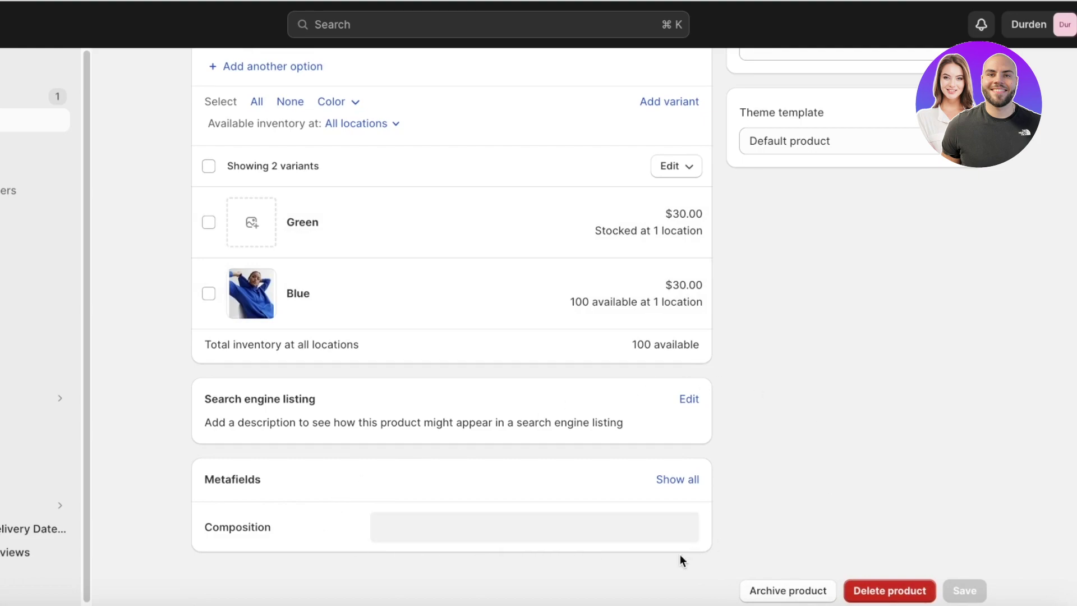
Enter '50% Cotton 50% Wool' as the Hoodie's Composition value and try saving
click(514, 530)
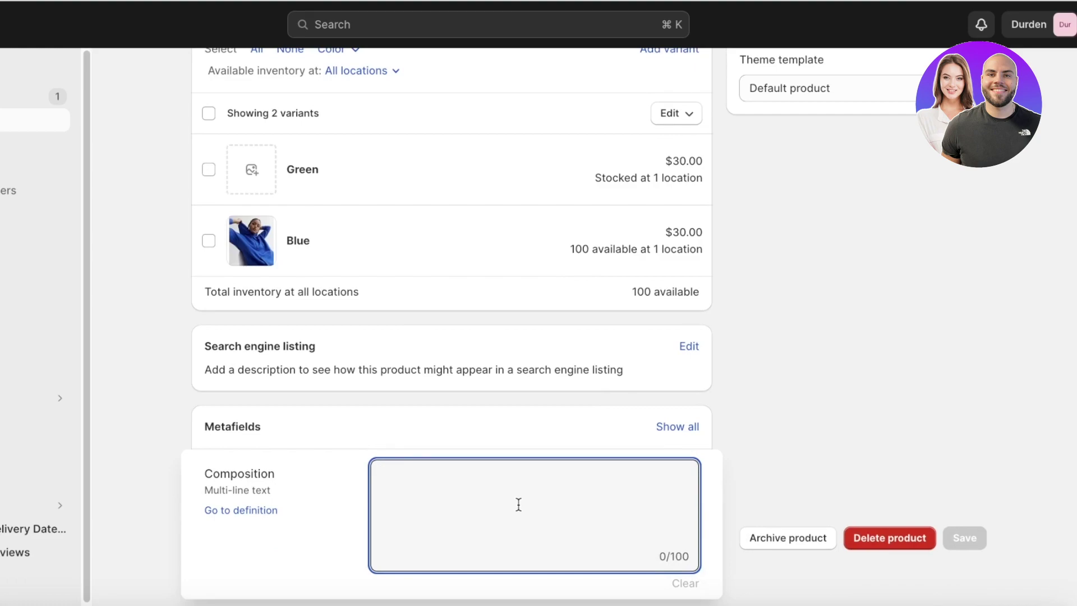
text(100%)
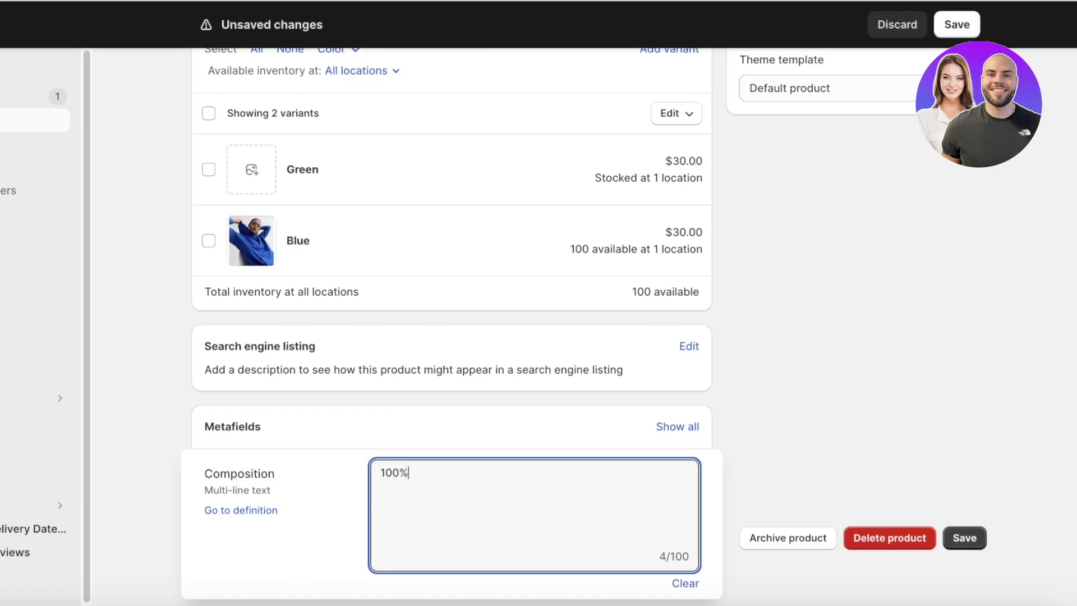
text( Pure Cottom)
triple_click(444, 474)
text(50% Cotton %0)
key(BackSpace)
text(50% Wool)
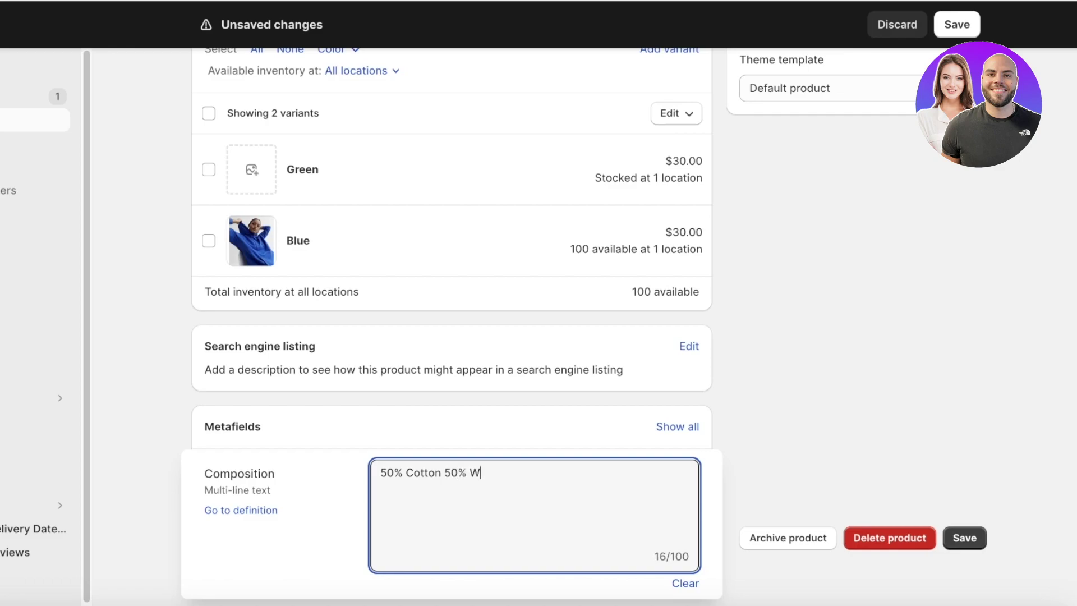
click(976, 541)
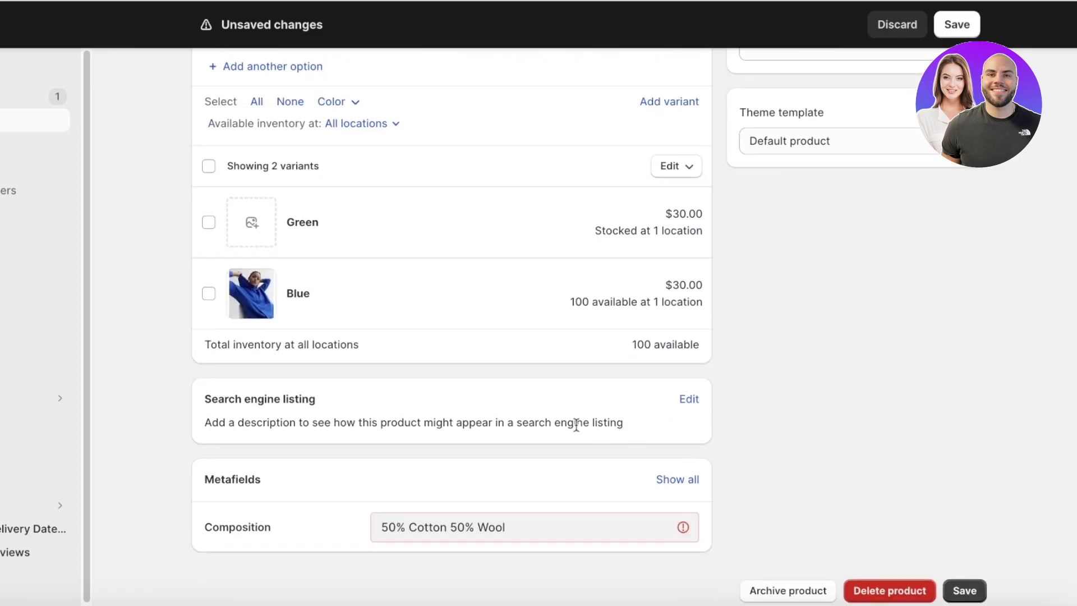
Strip the % signs to '50Cotton 50Wool' and retry the save, reopening the field after it fails
click(409, 526)
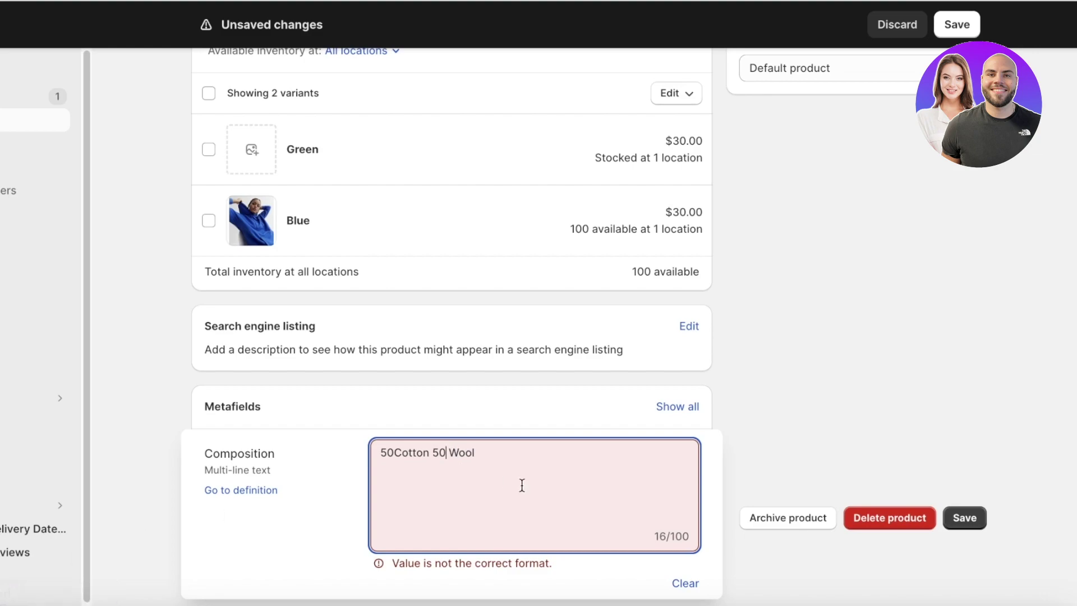
click(989, 518)
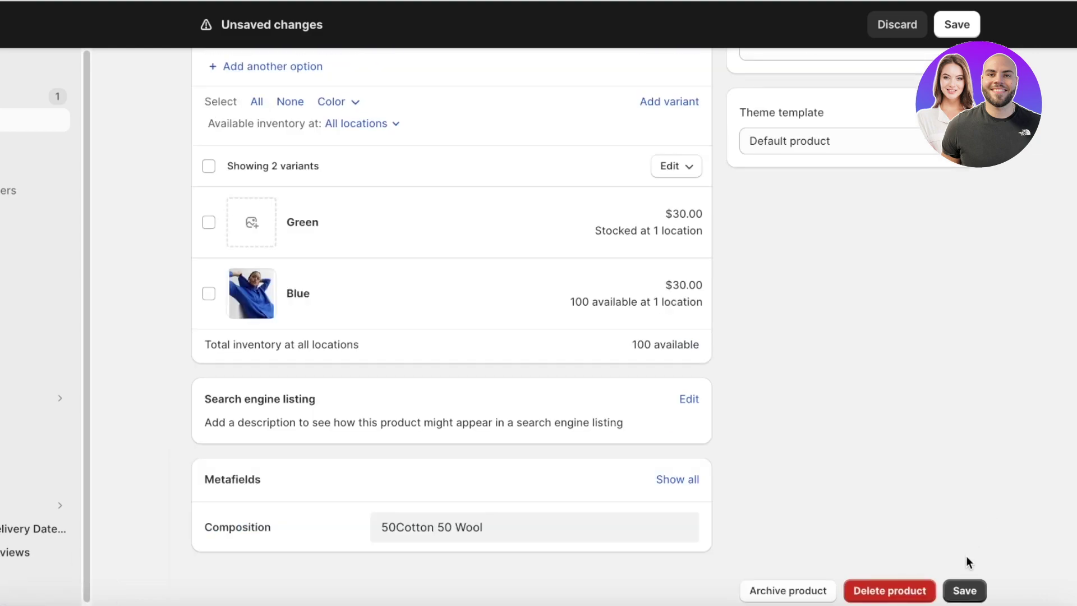
click(965, 591)
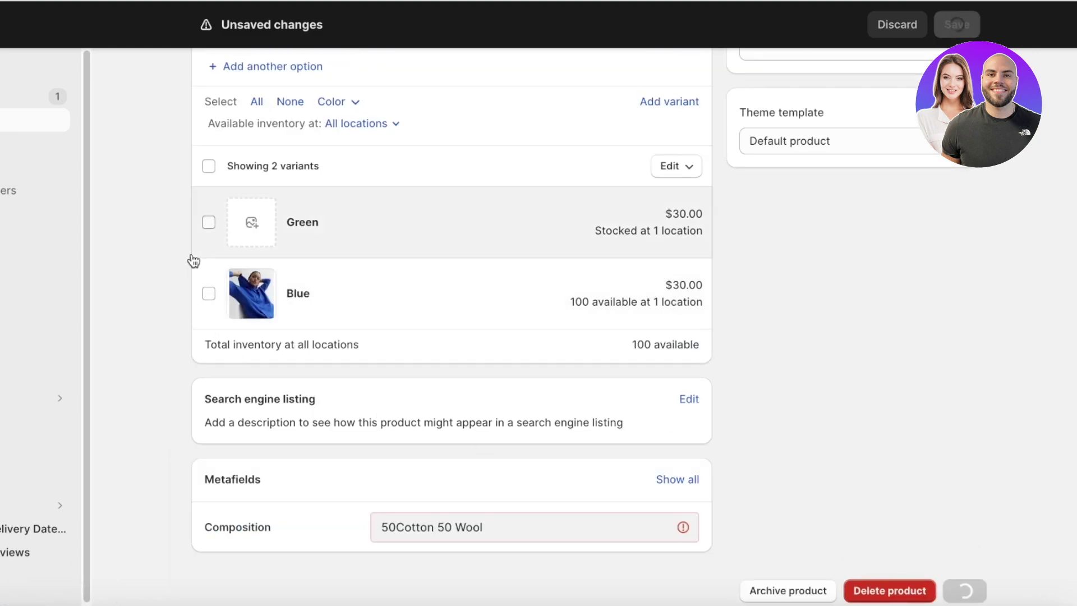
scroll(190, 263, down, 13)
scroll(197, 278, down, 2)
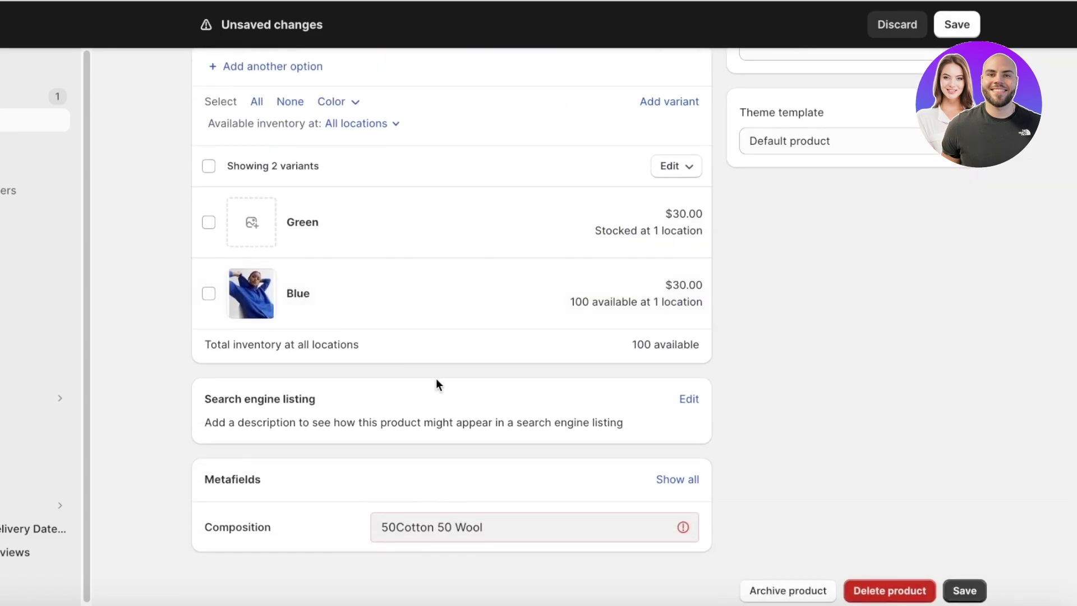
click(448, 527)
Discard the product edits and open the Composition definition under Settings > Custom data > Products
key(BackSpace)
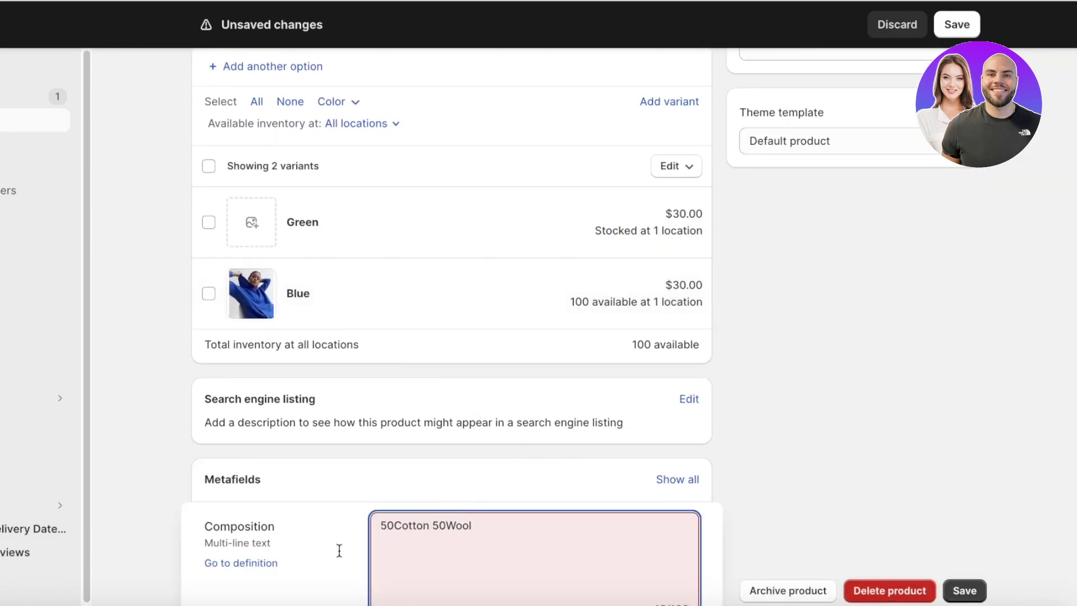
click(339, 548)
click(31, 595)
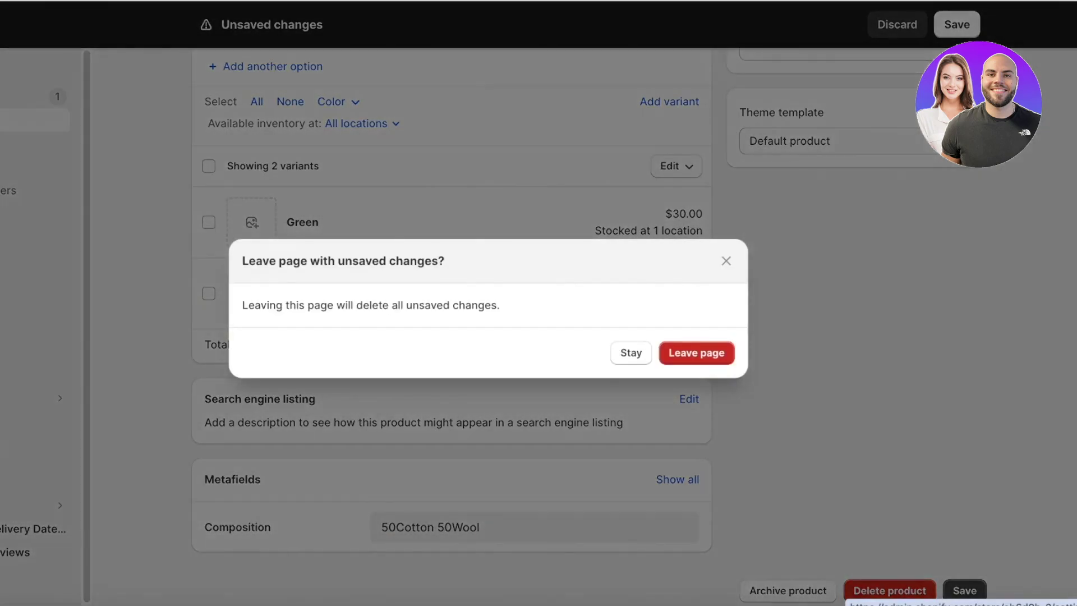
click(694, 352)
scroll(160, 506, down, 15)
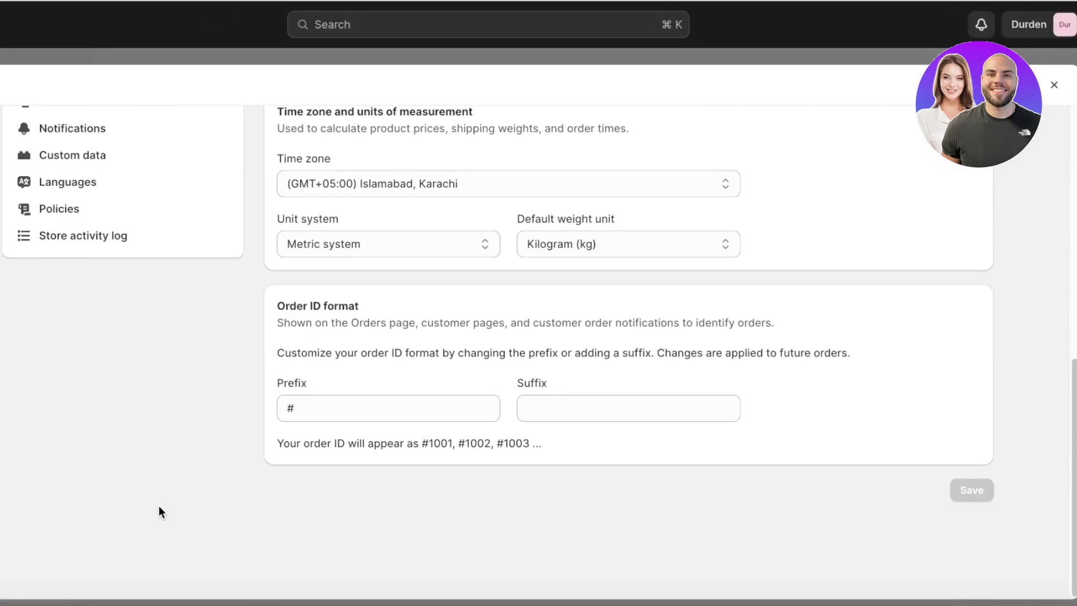
click(117, 154)
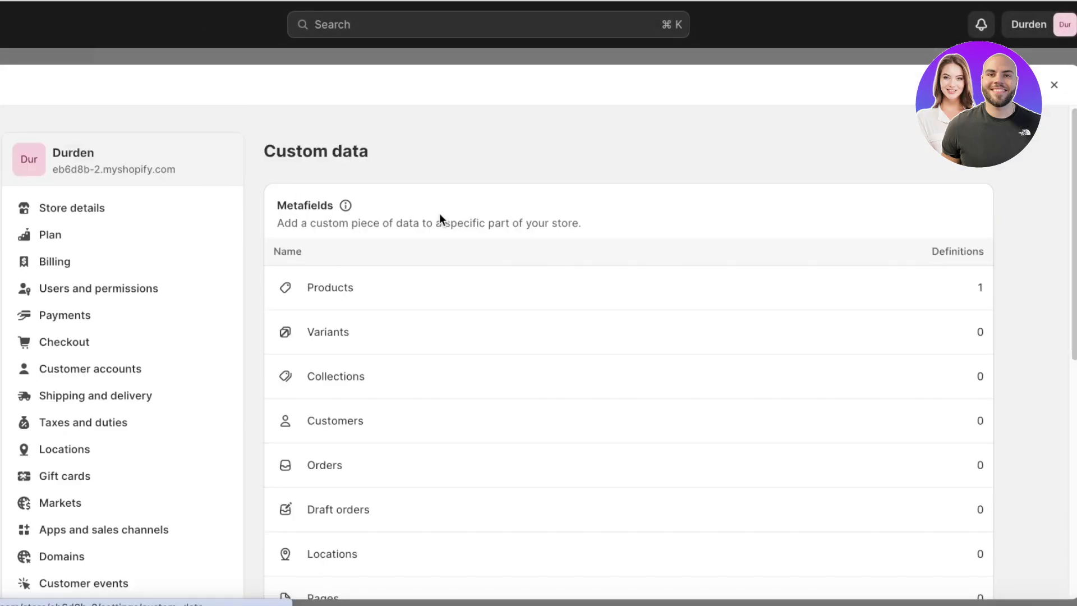
click(377, 285)
click(432, 334)
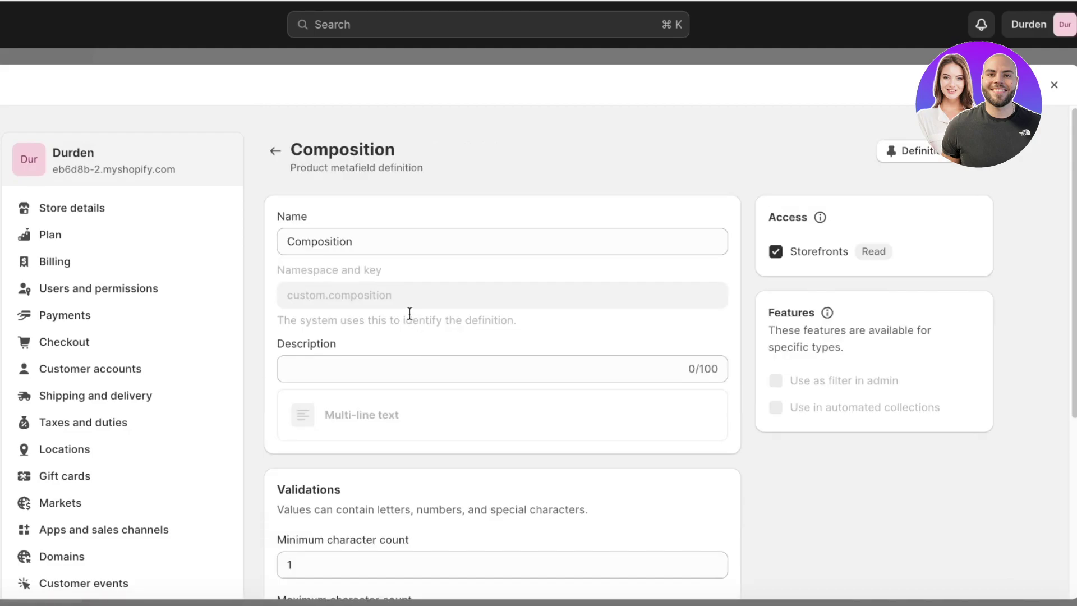
Replace the alphabetical validation with the Alphanumeric characters pattern and save the definition
scroll(384, 290, down, 5)
click(353, 400)
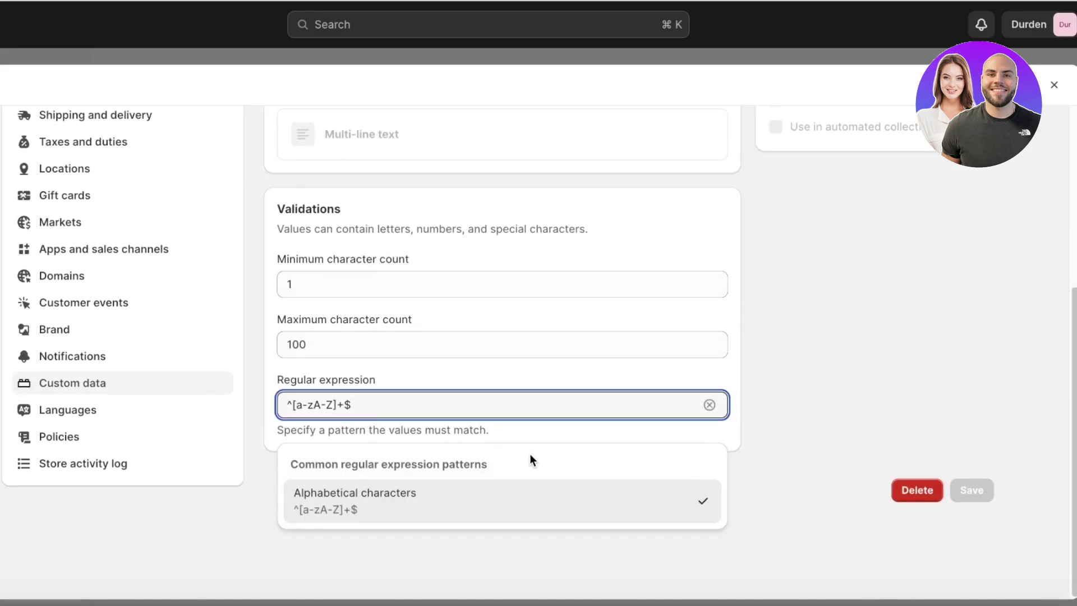
click(710, 404)
click(544, 406)
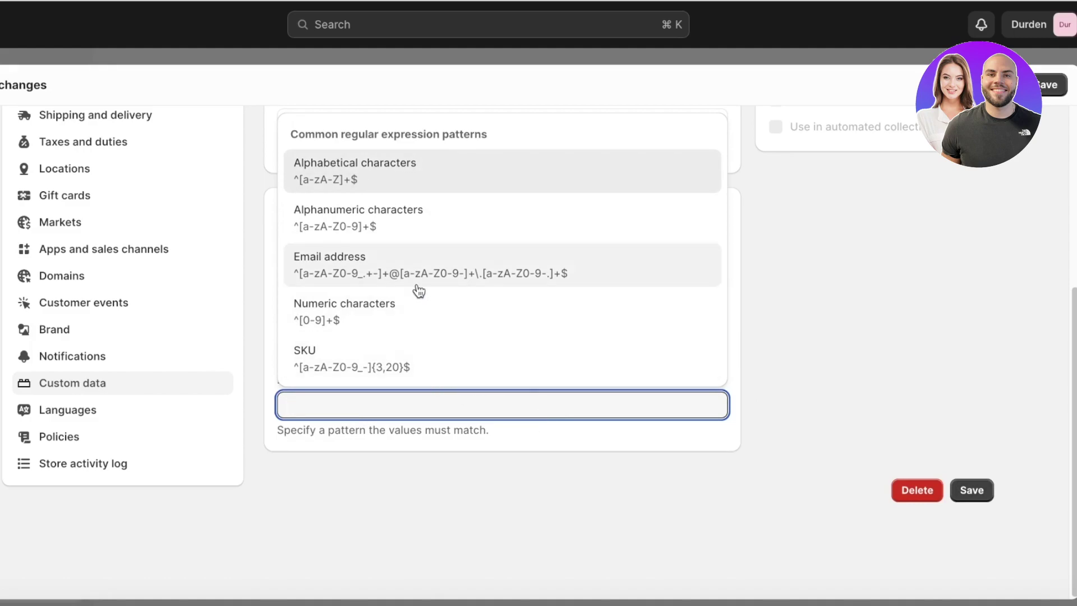
click(402, 239)
click(986, 489)
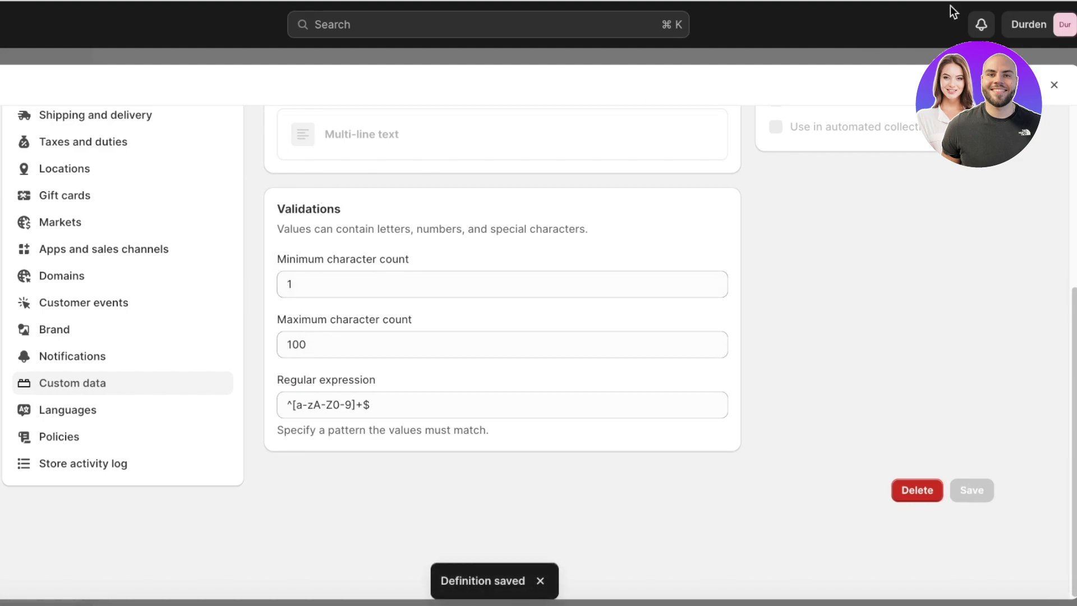
click(1056, 86)
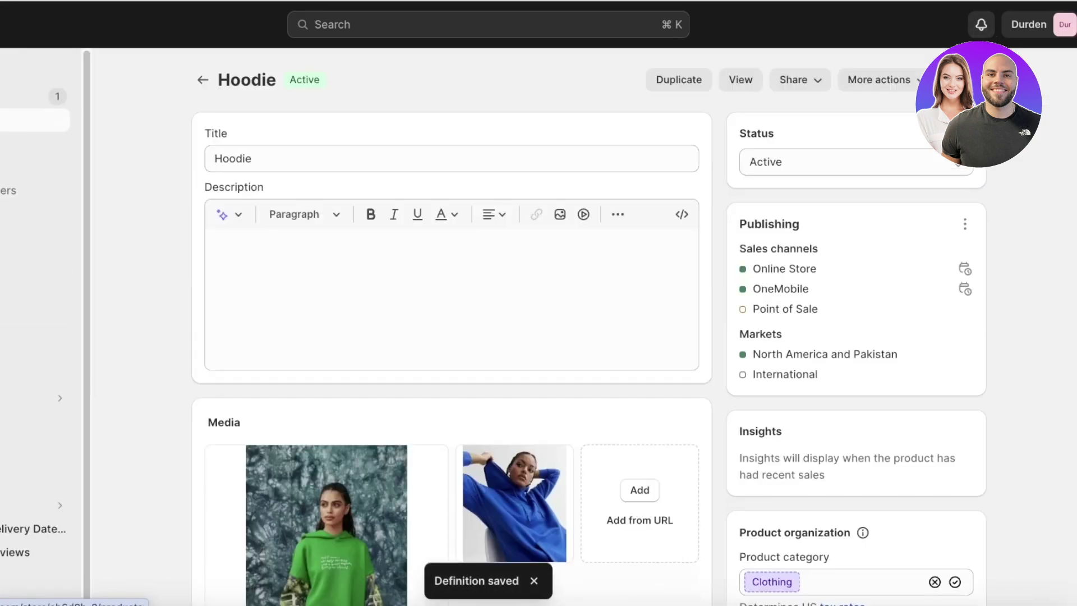
Go back to Products and open the Hoodie's Composition metafield for editing
click(204, 79)
drag(211, 467, 260, 296)
click(228, 331)
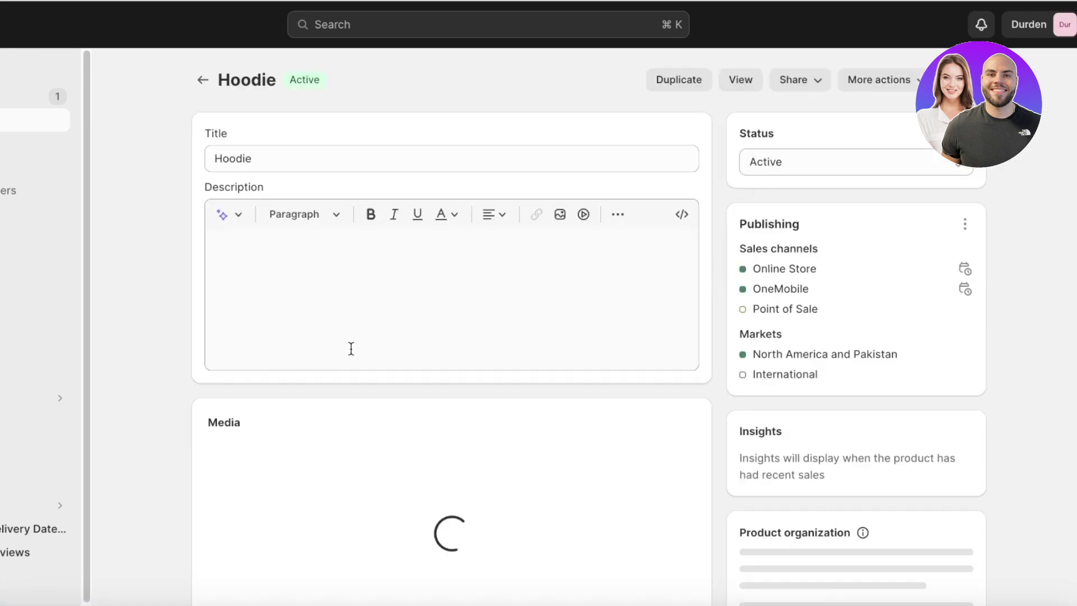
scroll(406, 407, down, 15)
click(457, 523)
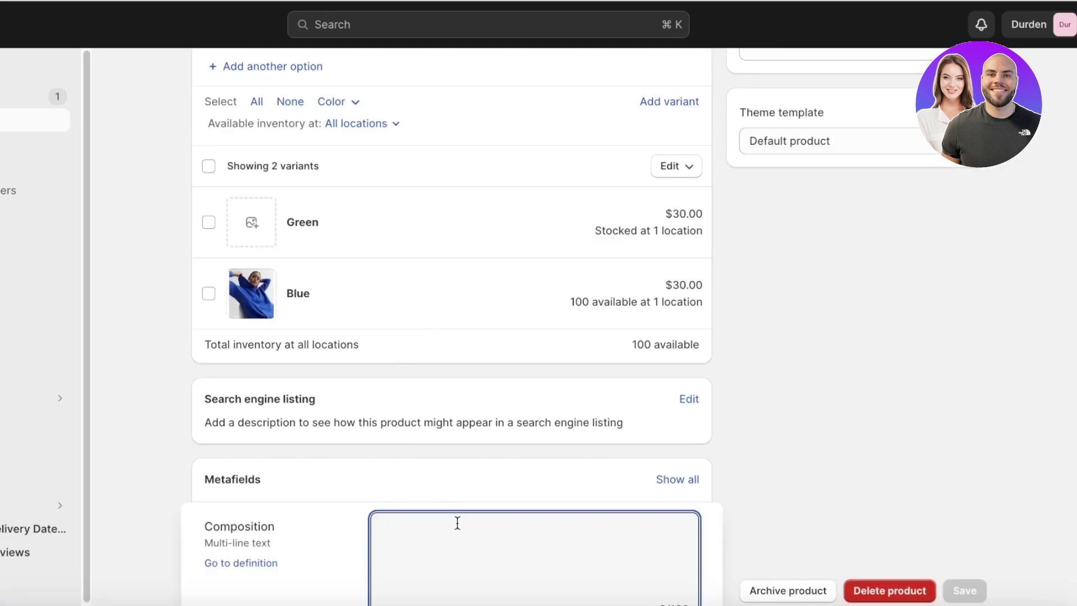
Enter '100% Cotton' as the composition, then remove the % sign and save the product
text(50%)
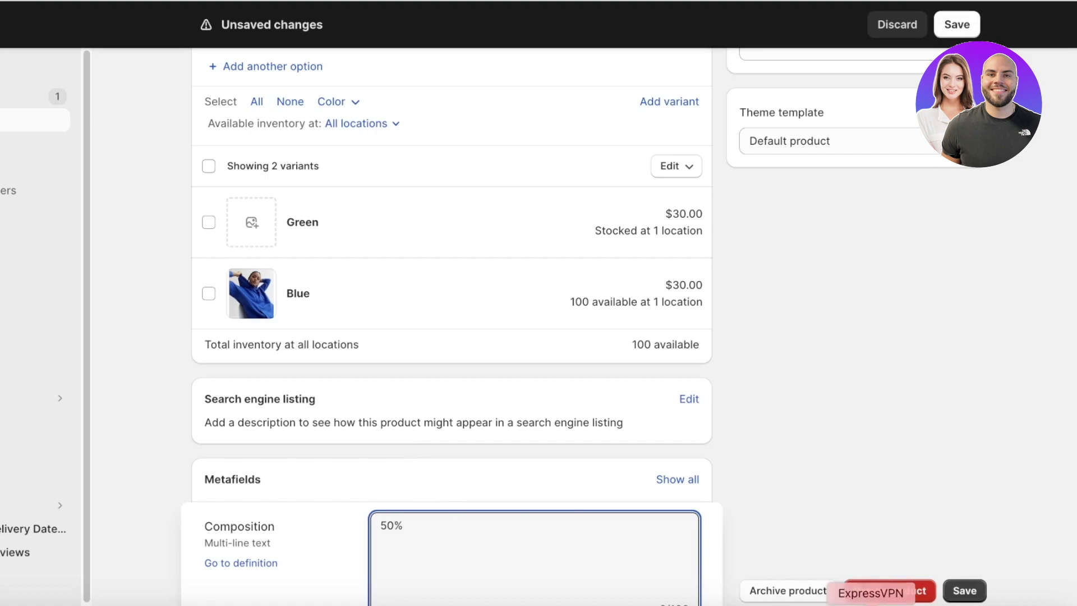
key(BackSpace)
key(BackSpace)
key(BackSpace)
text(100)
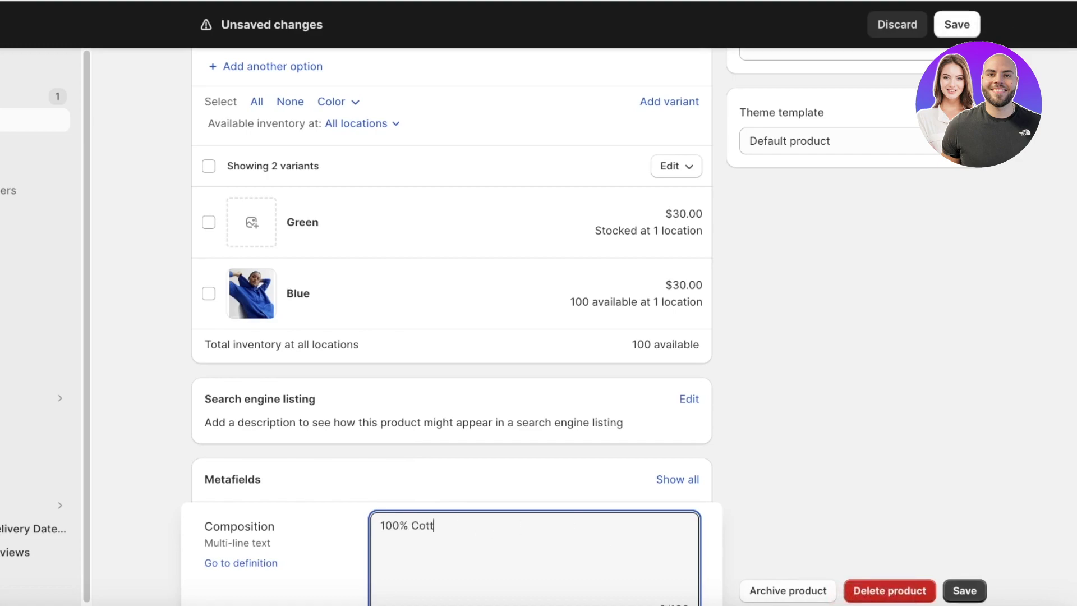
click(961, 595)
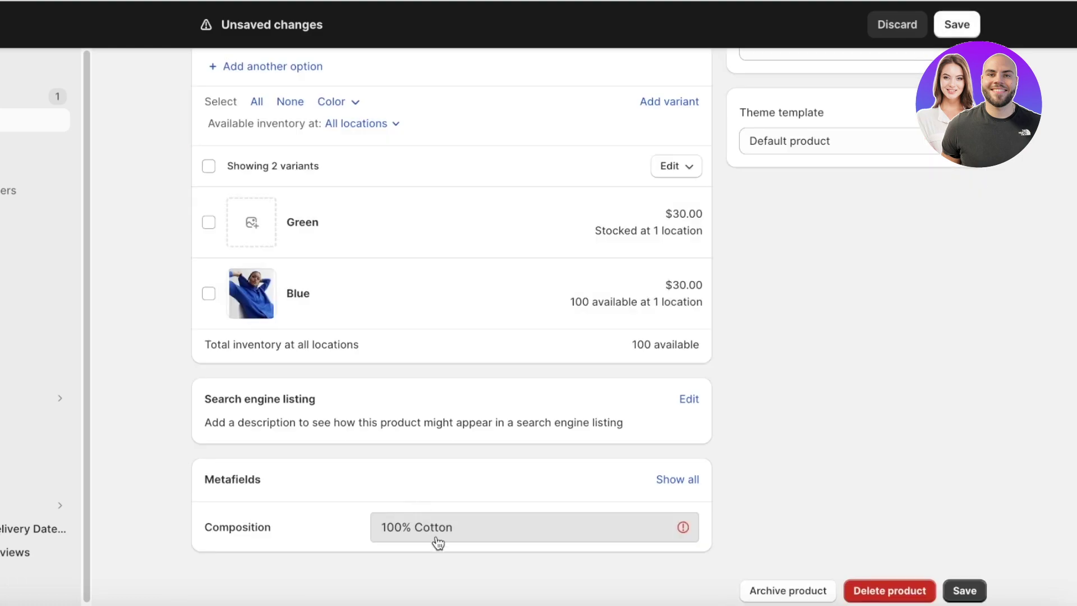
click(406, 539)
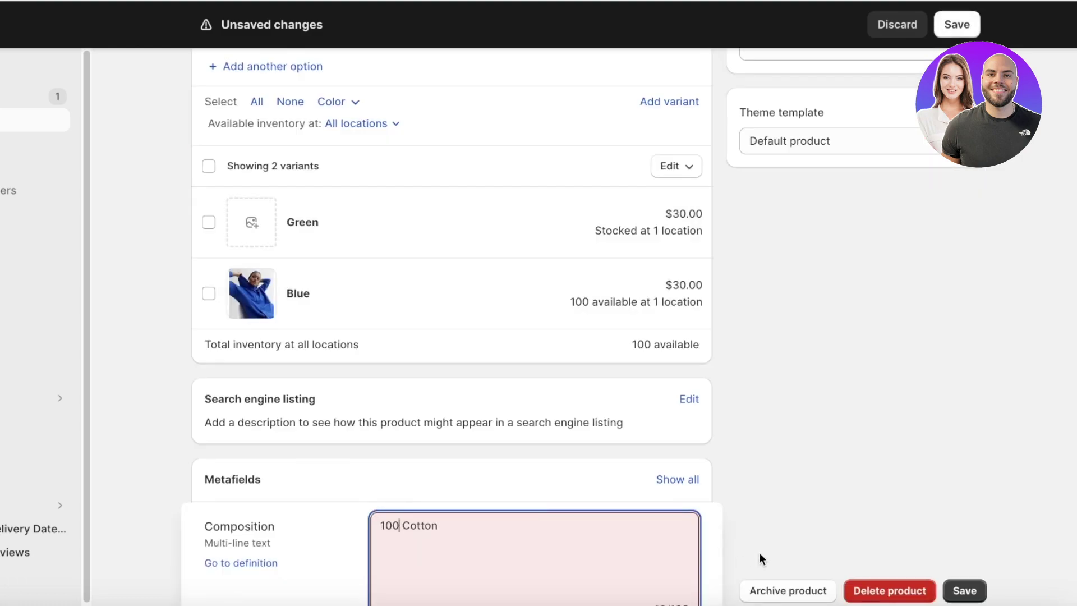
click(965, 591)
scroll(305, 219, up, 10)
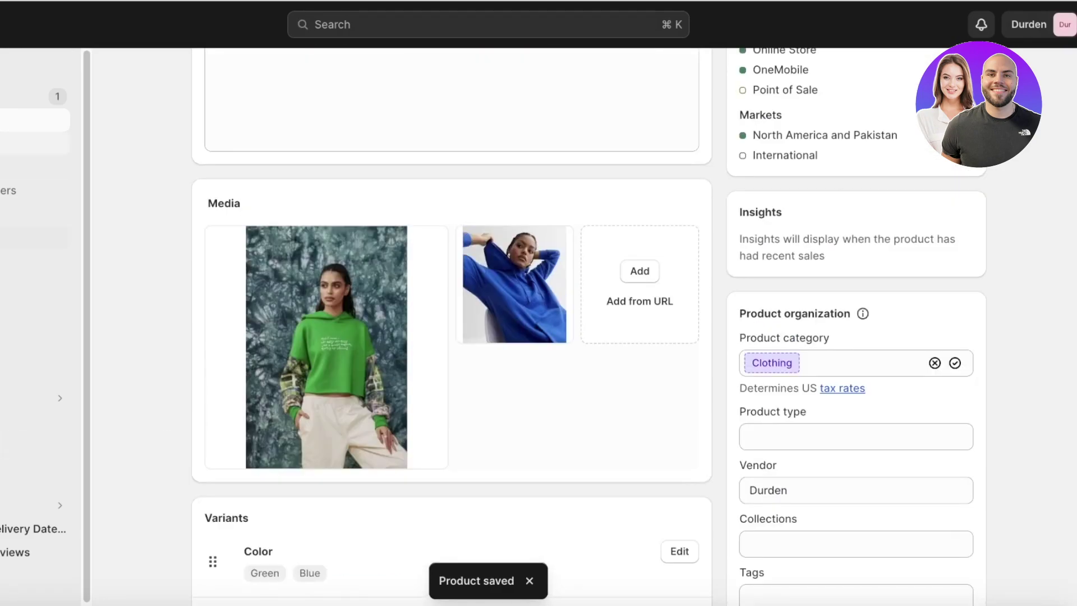
Return to Products and scroll through the Hoodie's live storefront page, still priced $30.00
click(34, 120)
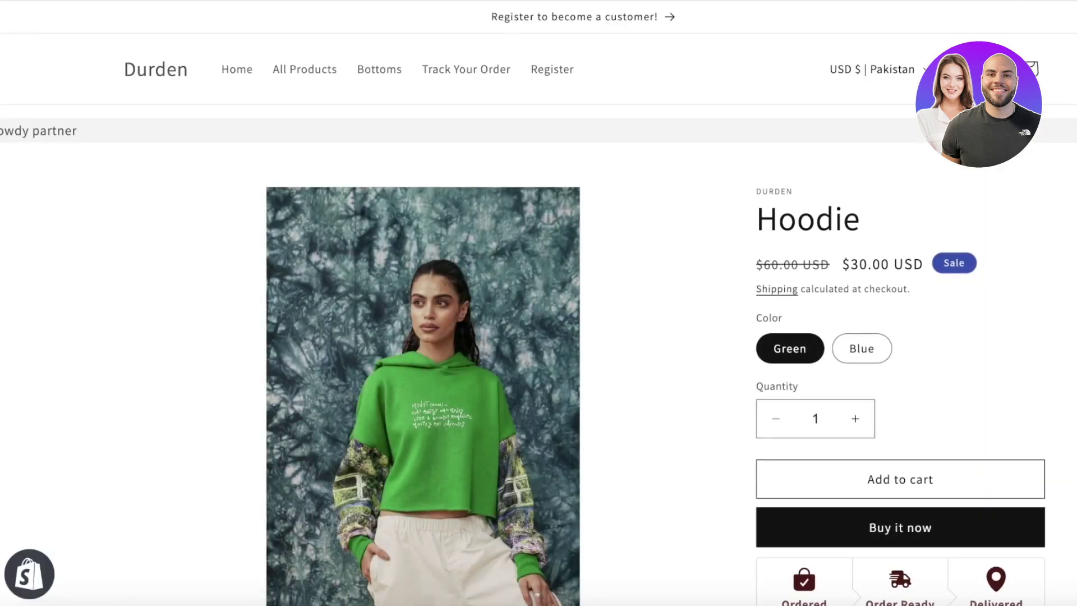
scroll(957, 174, down, 9)
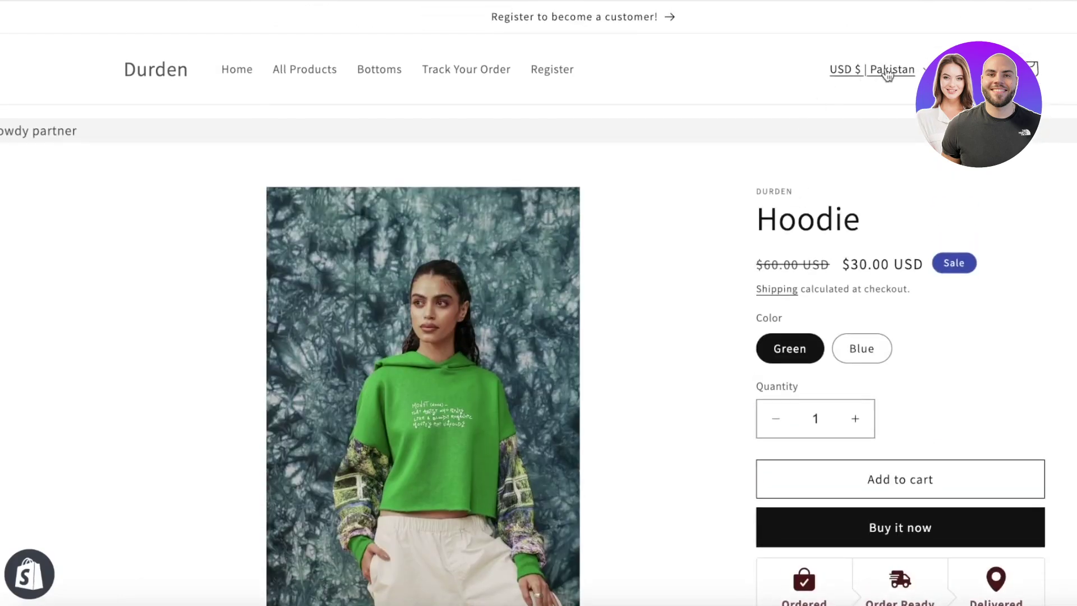
scroll(482, 357, down, 15)
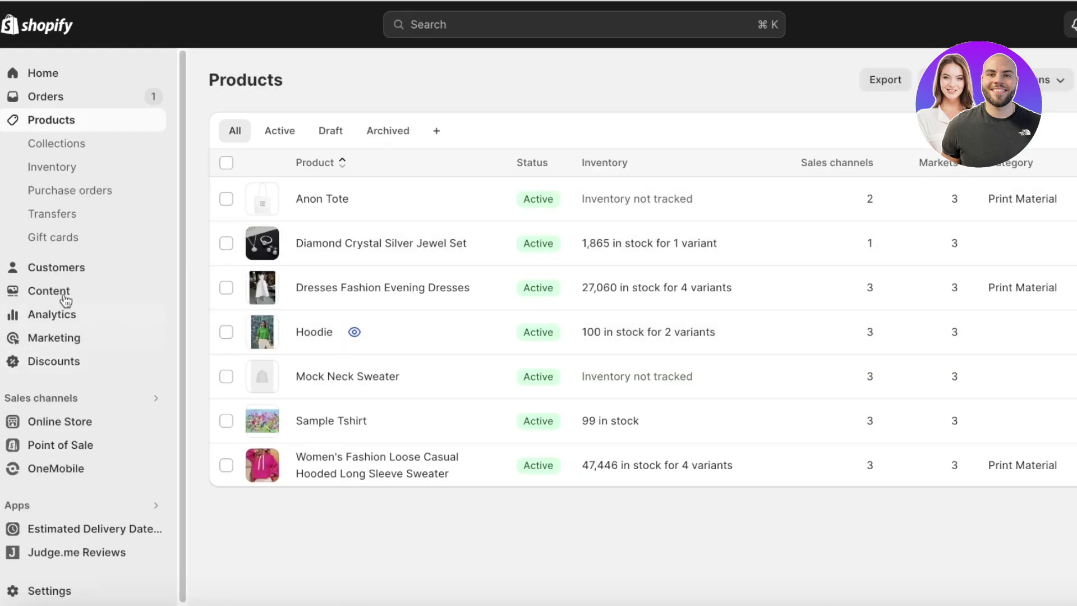
Open Online Store > Themes and launch the current theme's customizer
click(41, 422)
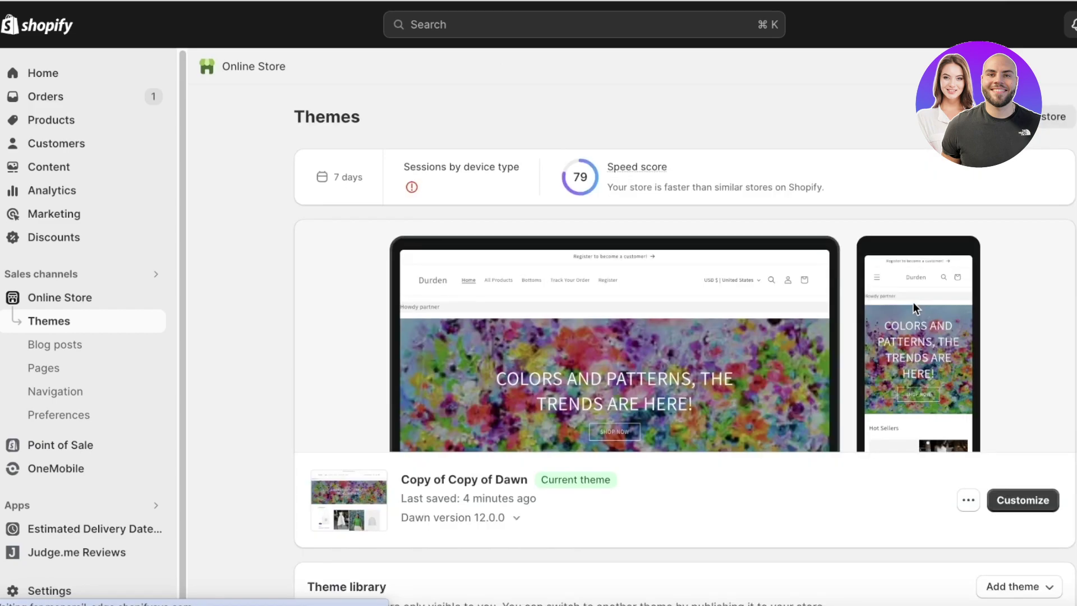
scroll(913, 301, down, 6)
click(1031, 134)
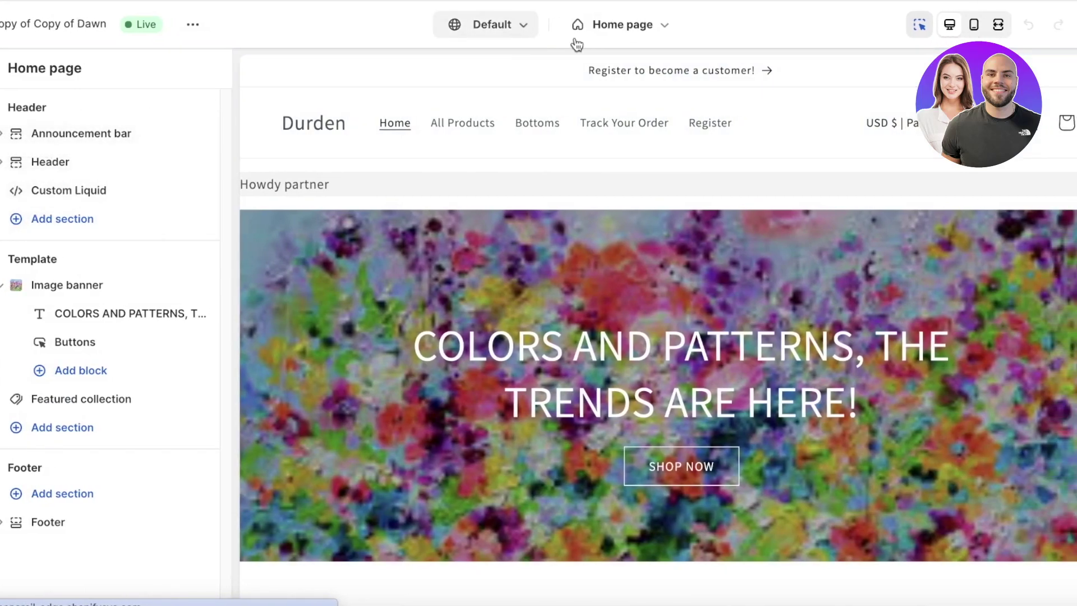
Switch the editor to the Default product template and preview it with the Hoodie
click(631, 37)
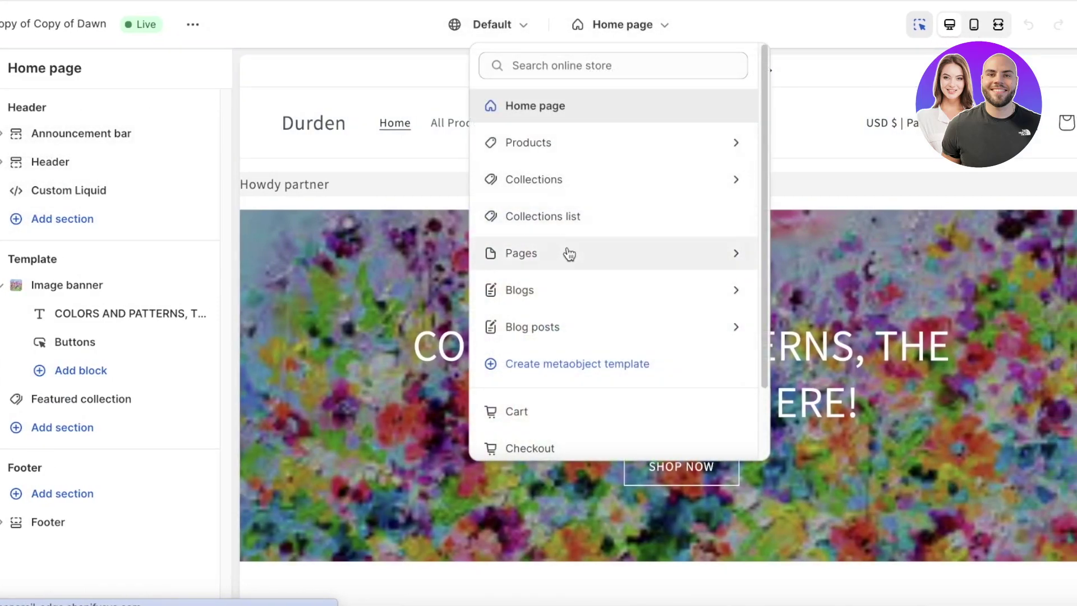
click(581, 142)
click(564, 164)
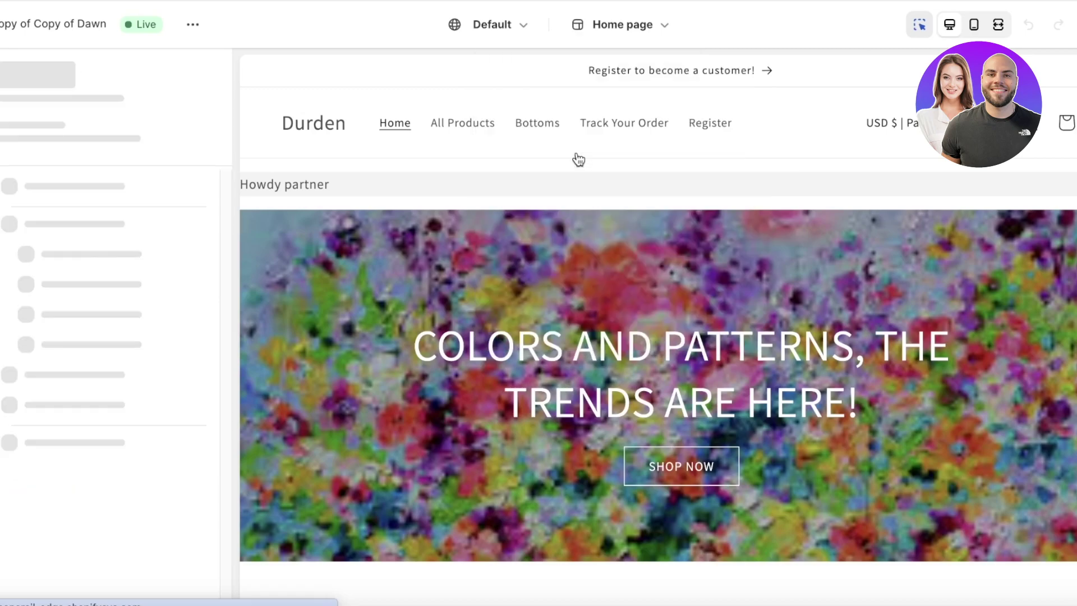
scroll(120, 336, down, 6)
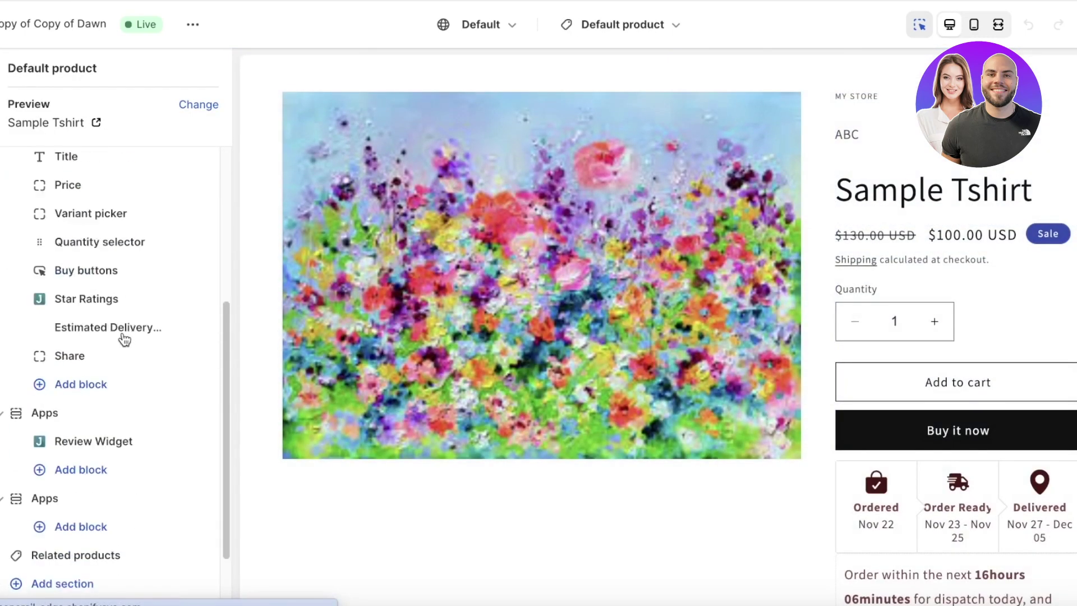
scroll(894, 380, down, 15)
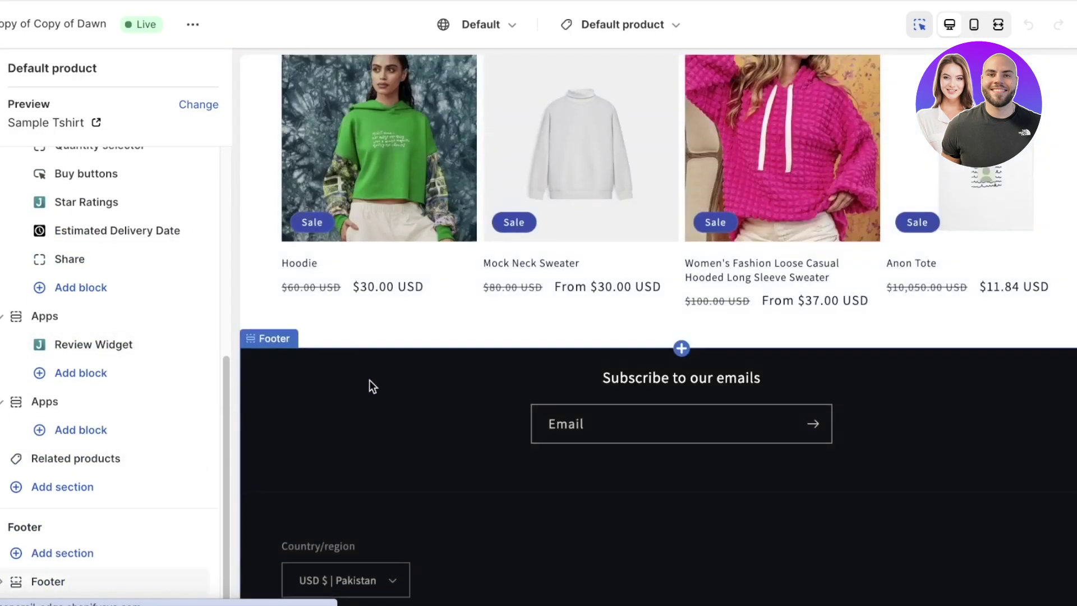
click(380, 211)
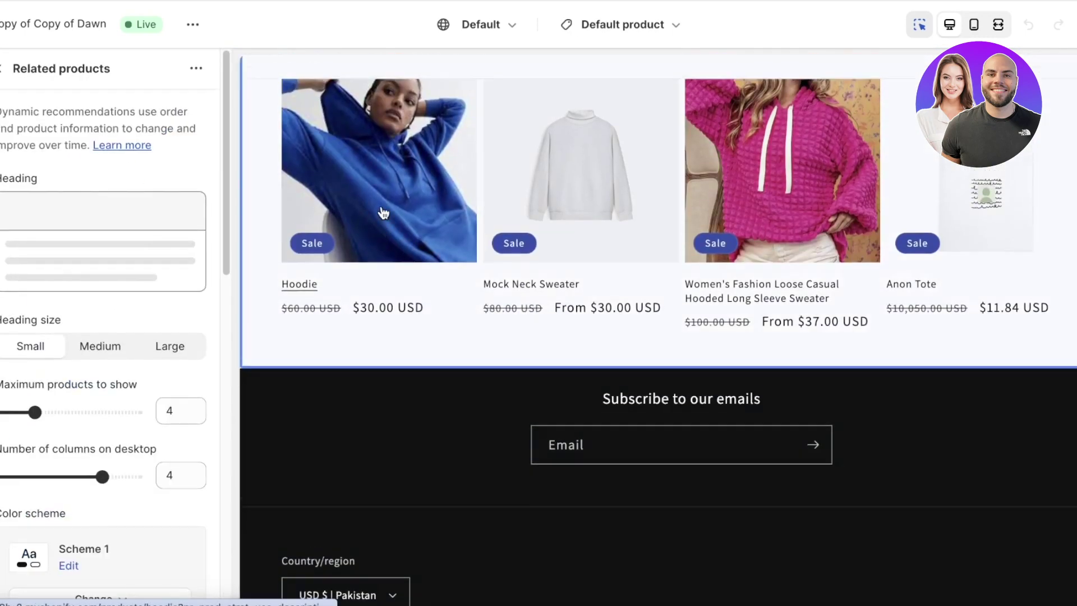
click(328, 435)
Add a Text block to the Product information section, below Share
scroll(786, 240, up, 7)
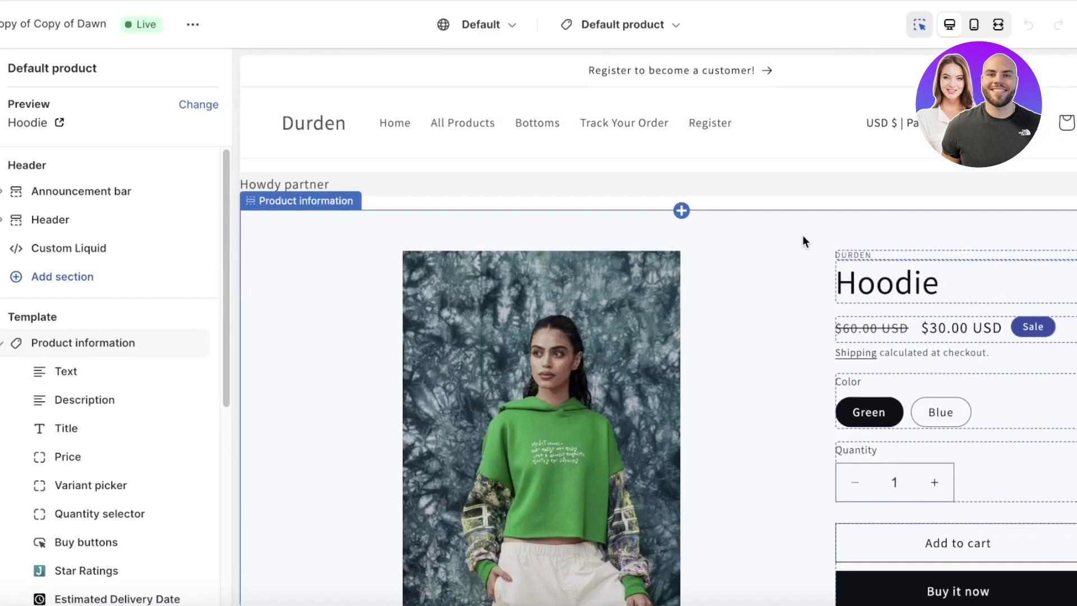
scroll(965, 288, down, 7)
scroll(34, 314, down, 3)
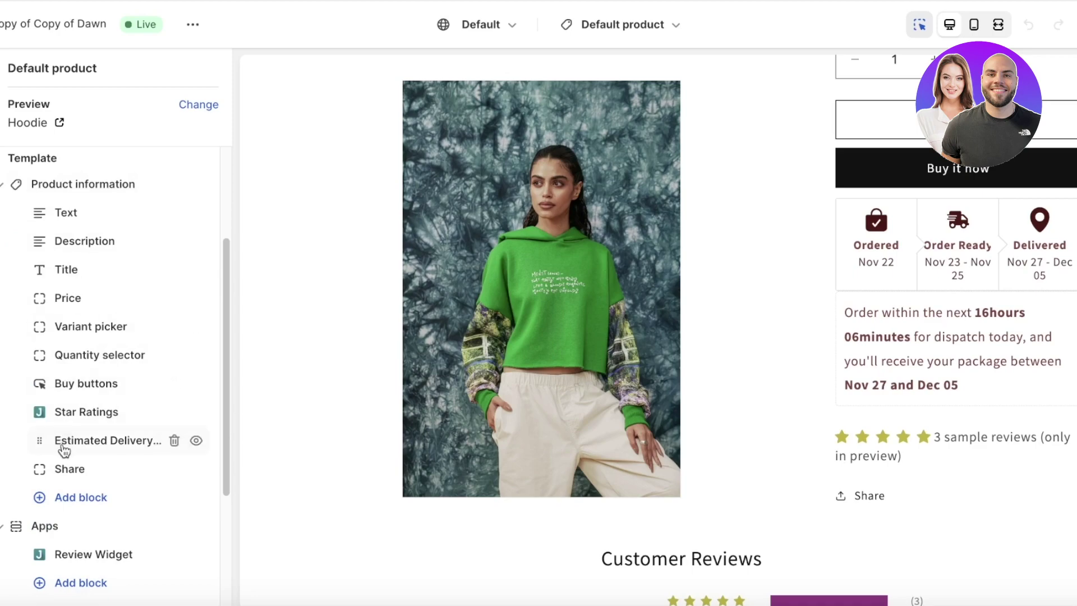
click(88, 498)
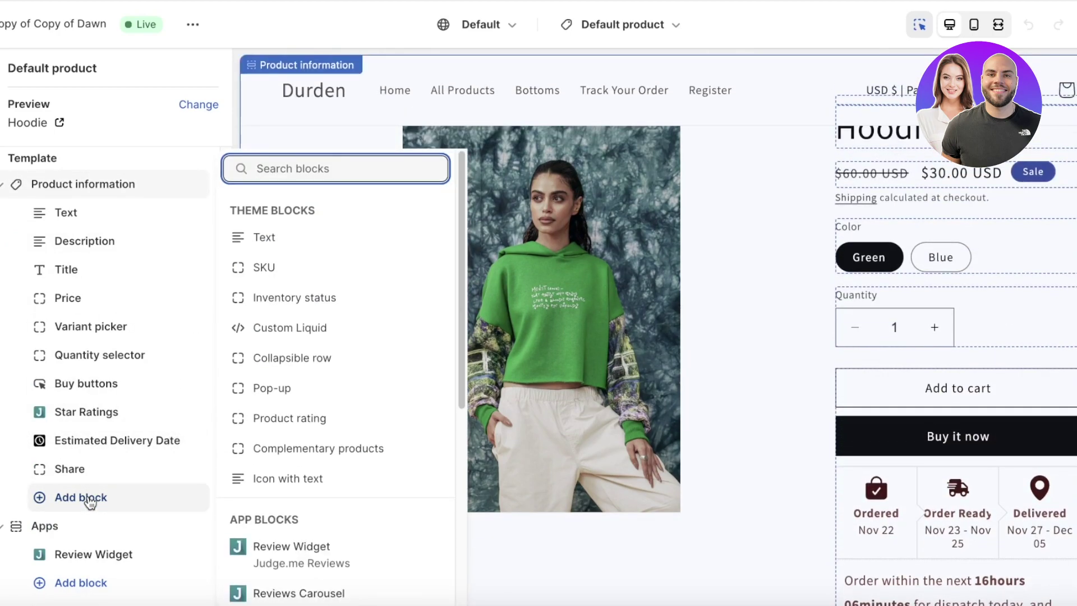
scroll(343, 298, down, 5)
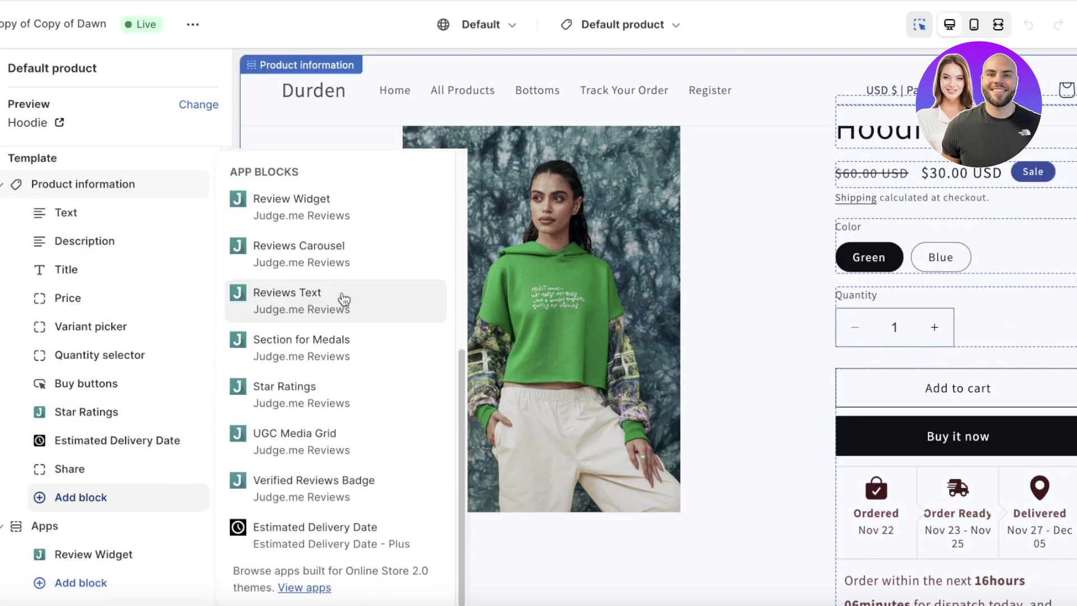
scroll(289, 233, up, 5)
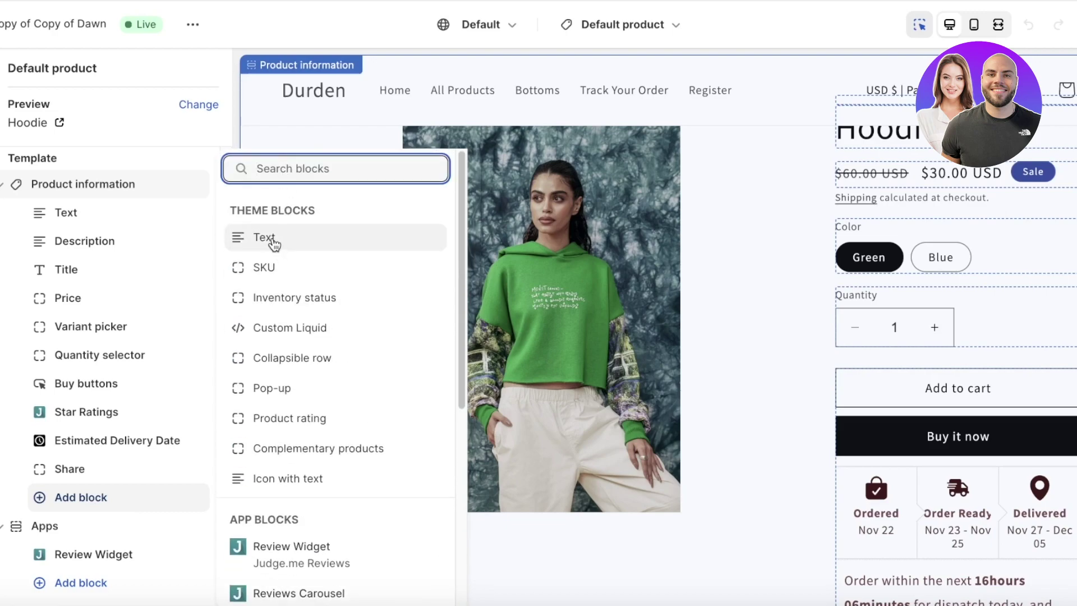
click(274, 243)
click(89, 497)
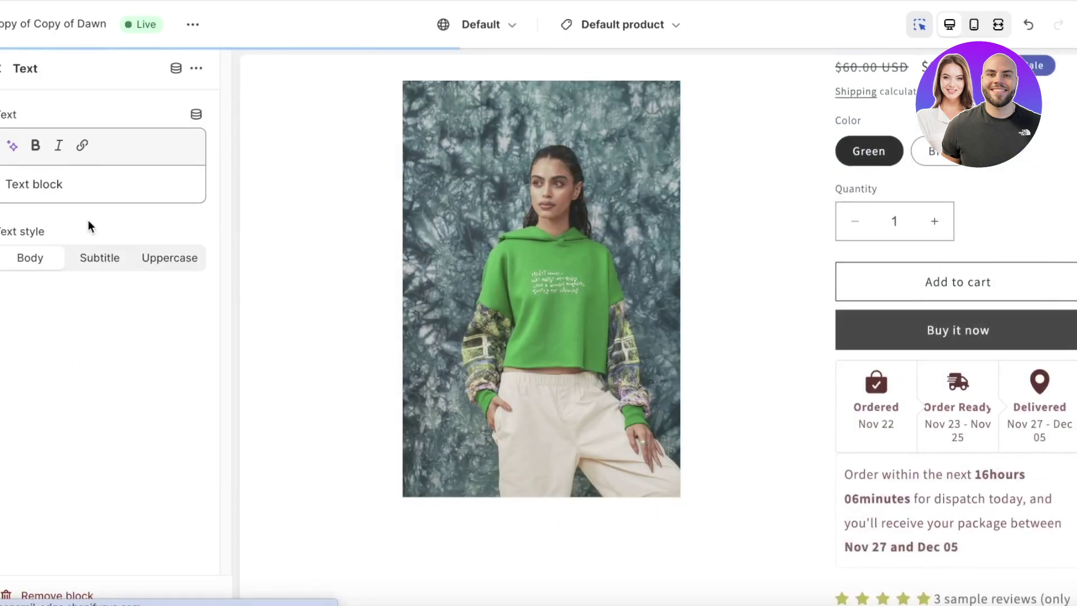
Select the Text block's placeholder text and start defining a product metafield as its dynamic source
click(83, 193)
key(ctrl+a)
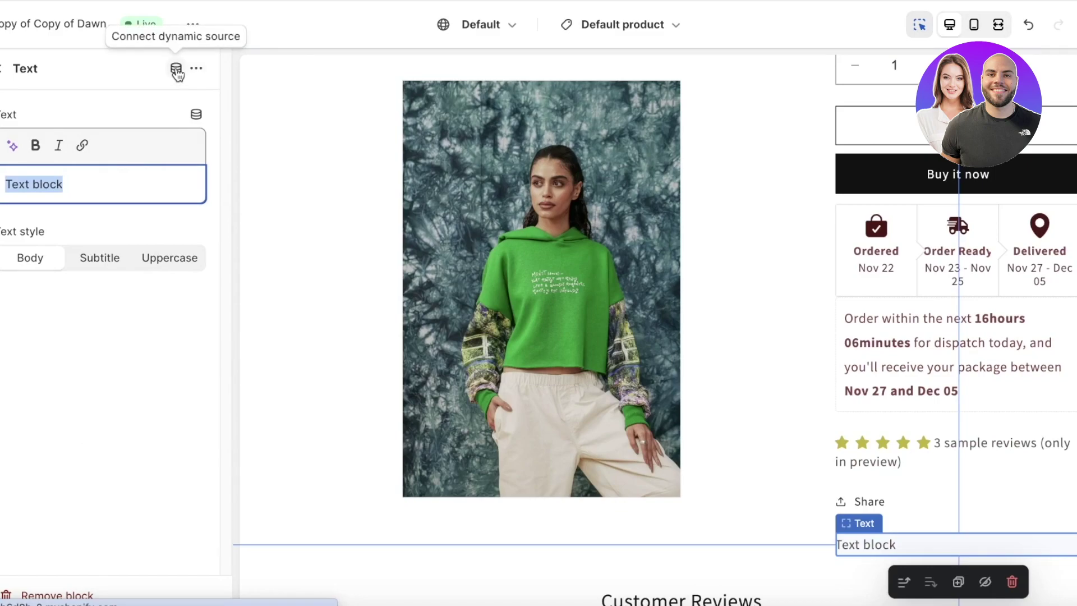
click(196, 117)
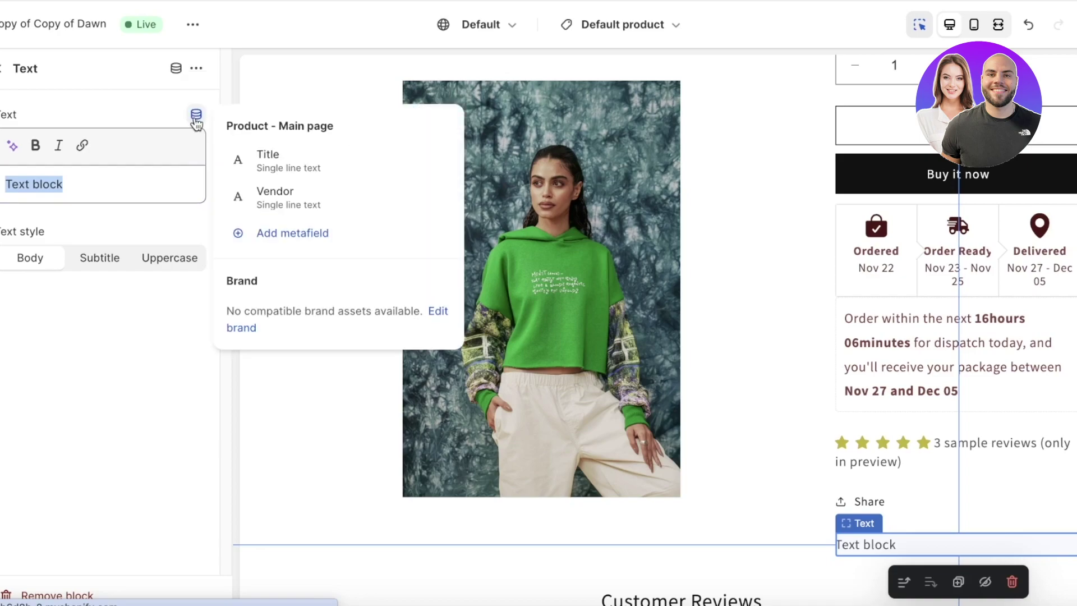
click(298, 238)
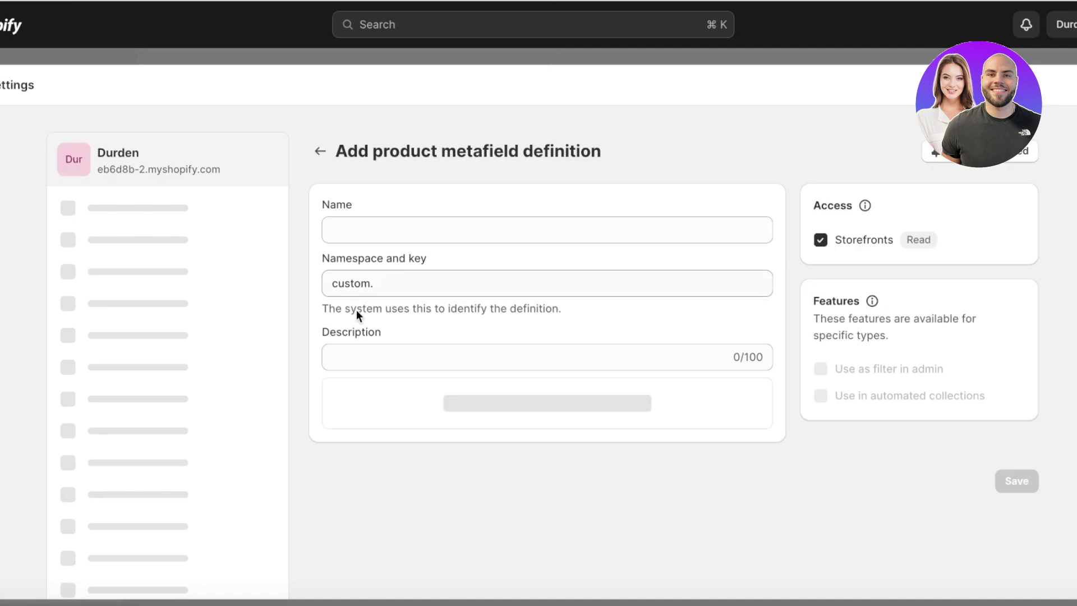
click(427, 240)
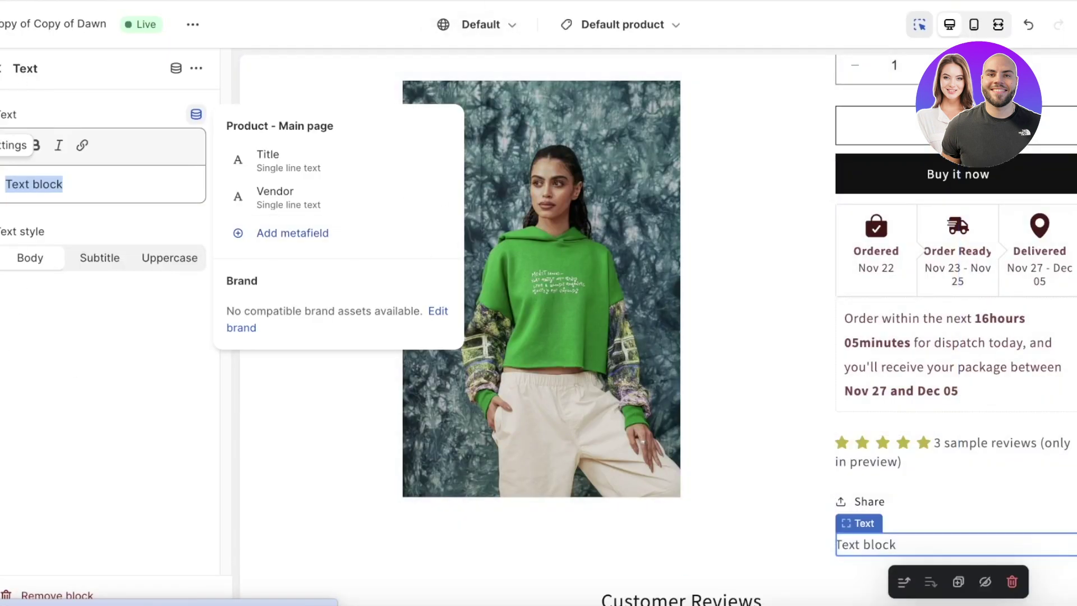
click(4, 68)
scroll(7, 336, down, 2)
mouse_move(4, 471)
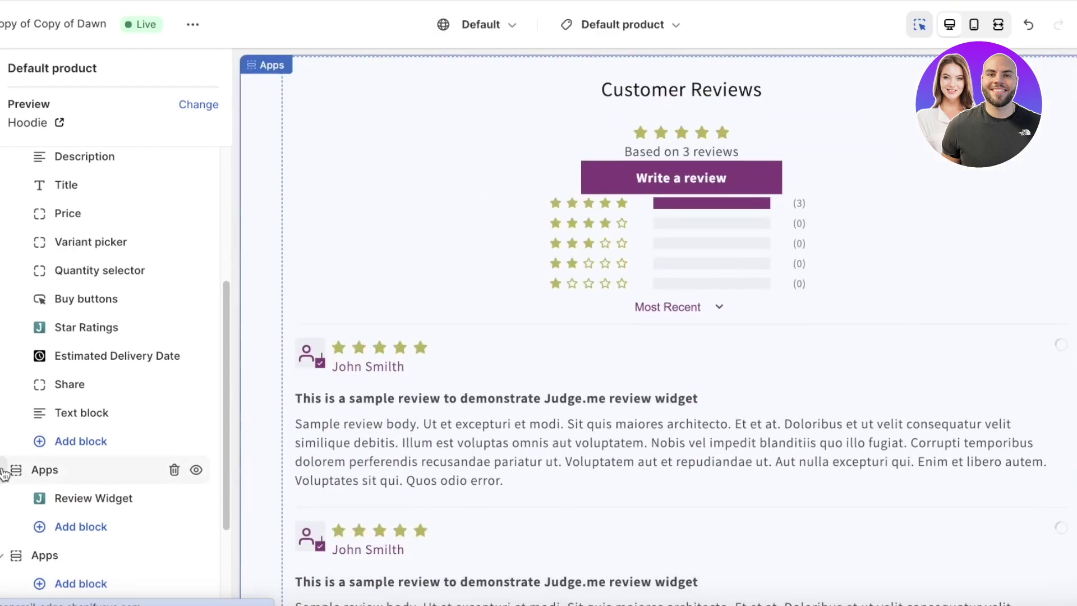
Browse the list of blocks available to add to the template
click(63, 431)
scroll(305, 361, down, 5)
scroll(286, 337, up, 5)
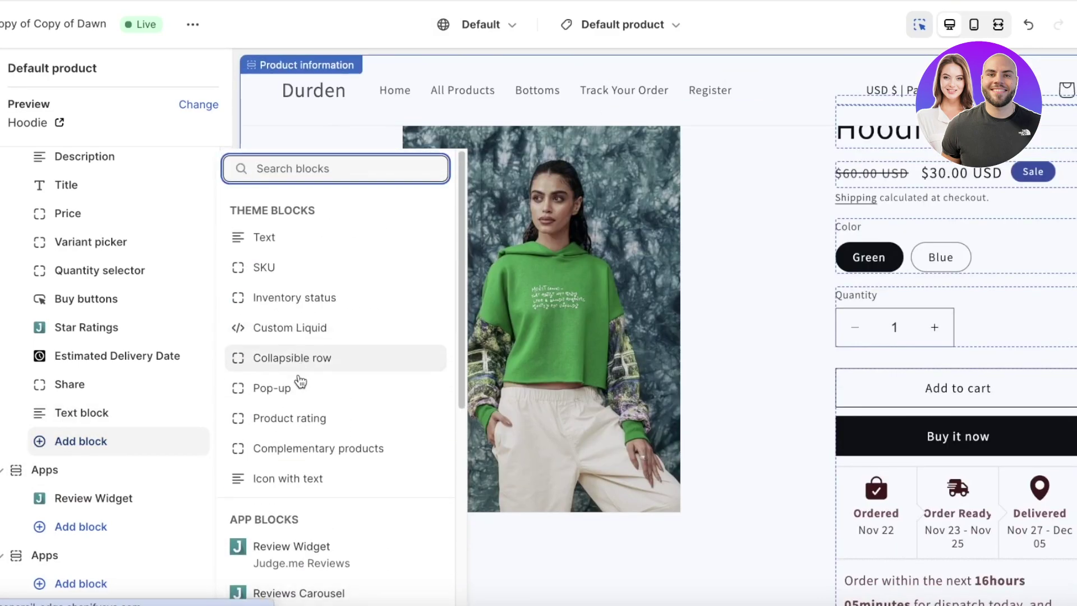
mouse_move(65, 425)
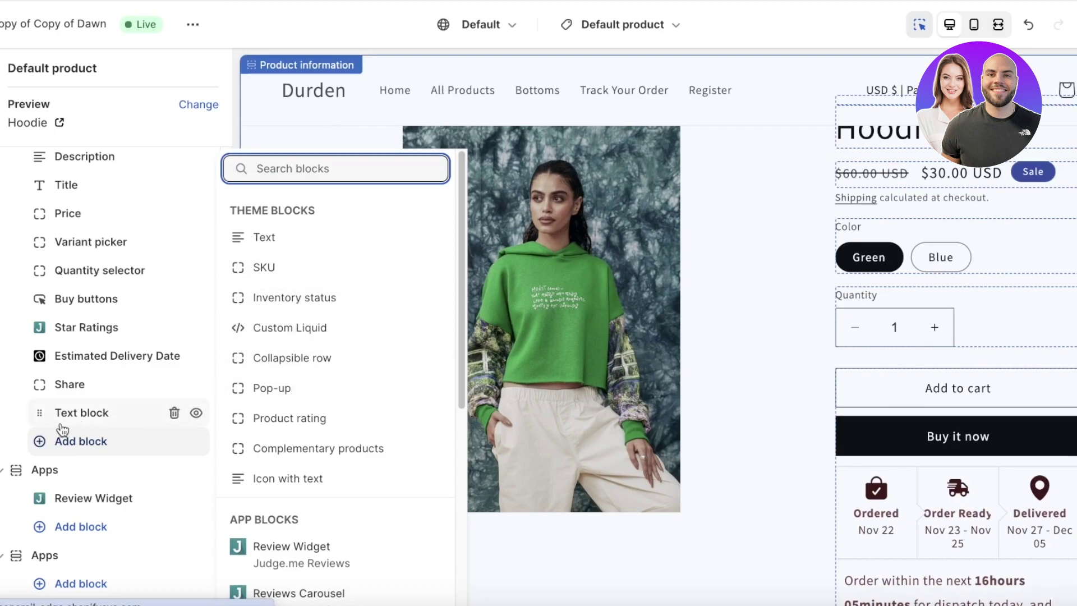
scroll(53, 247, up, 5)
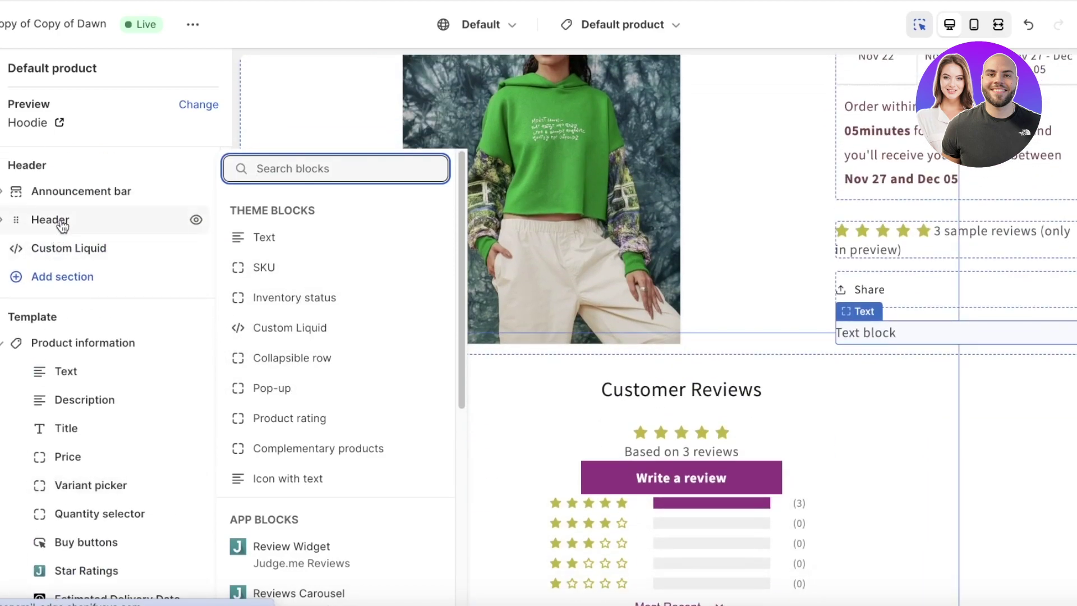
scroll(37, 352, down, 8)
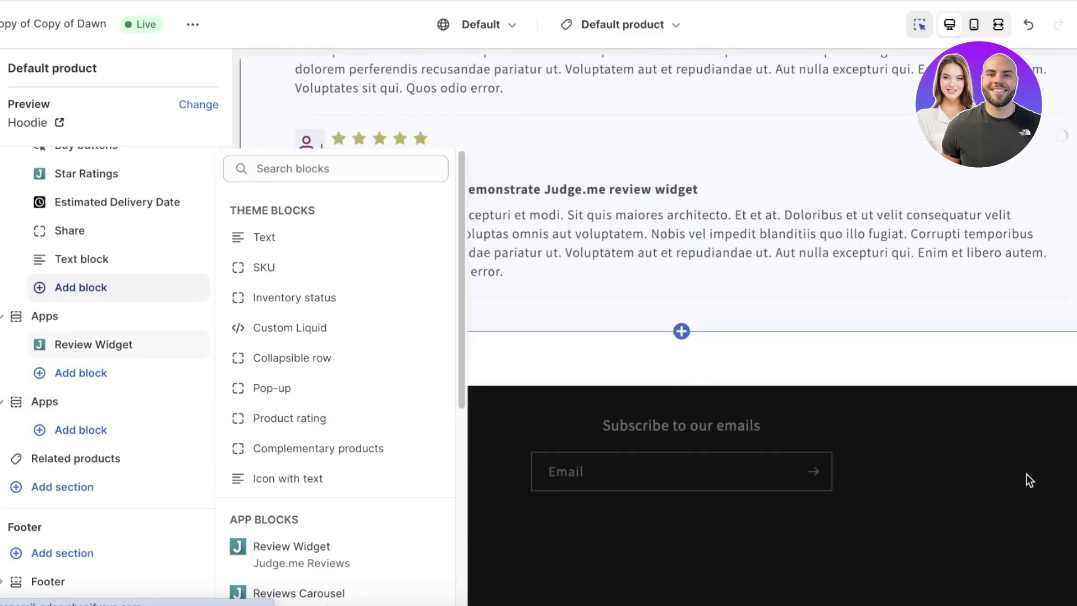
Exit the theme editor without saving and return to the admin Home dashboard
click(1022, 477)
click(1018, 478)
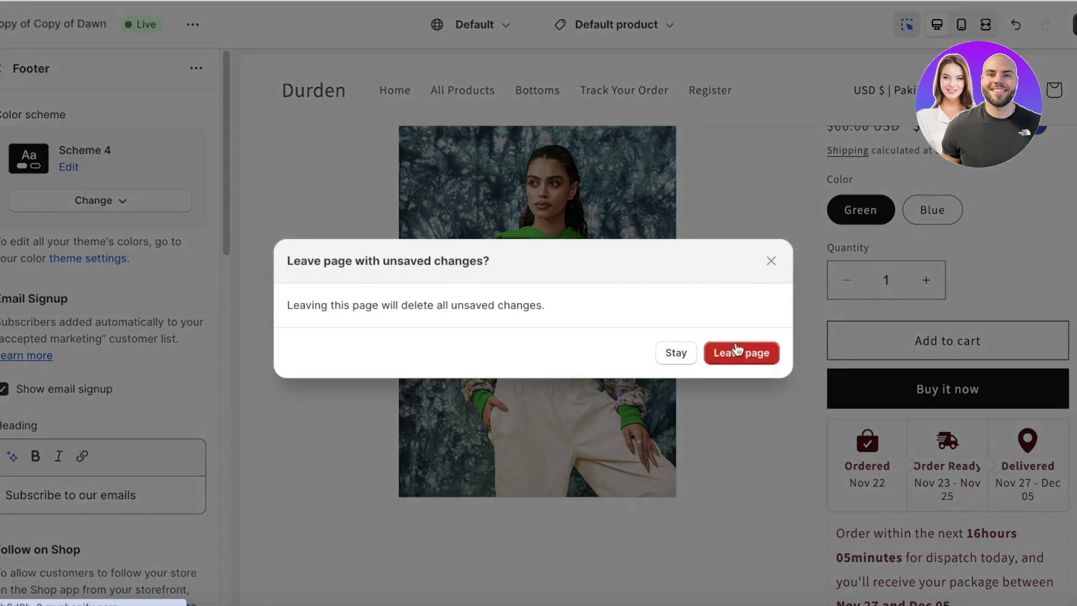
click(738, 352)
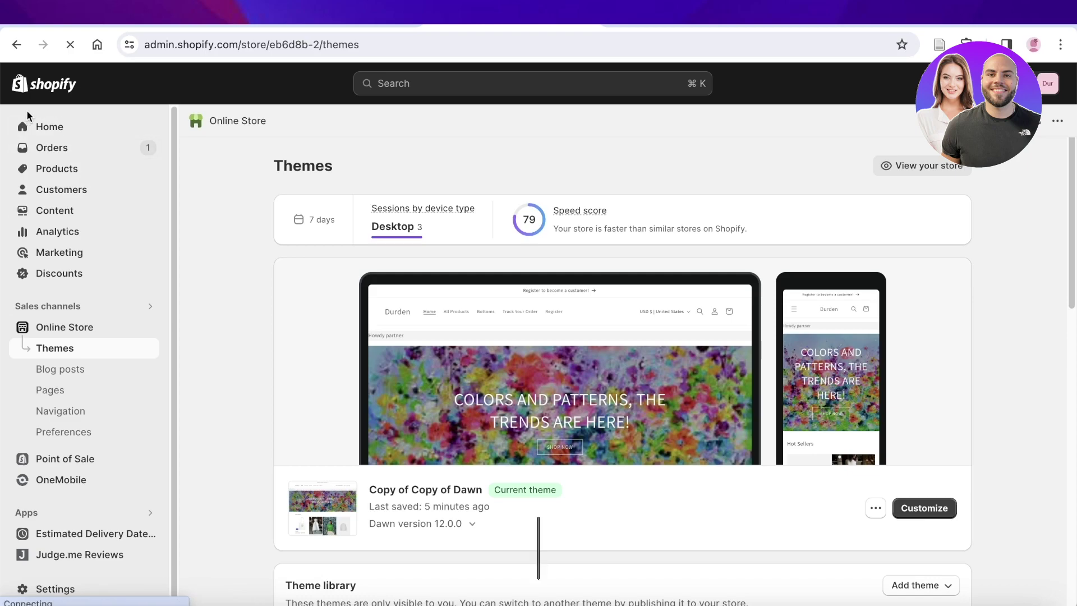
click(49, 135)
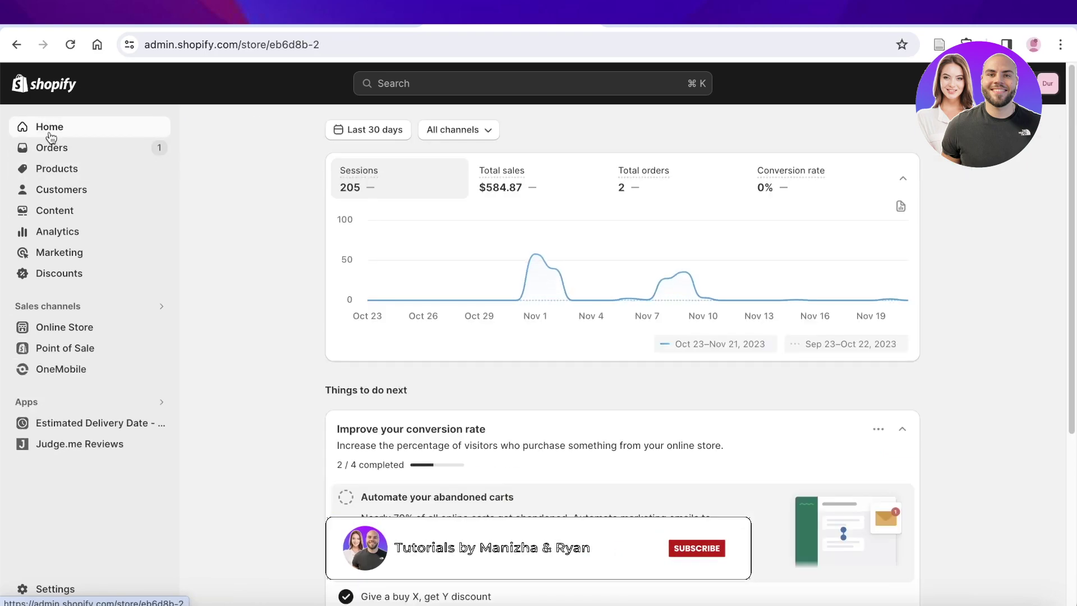